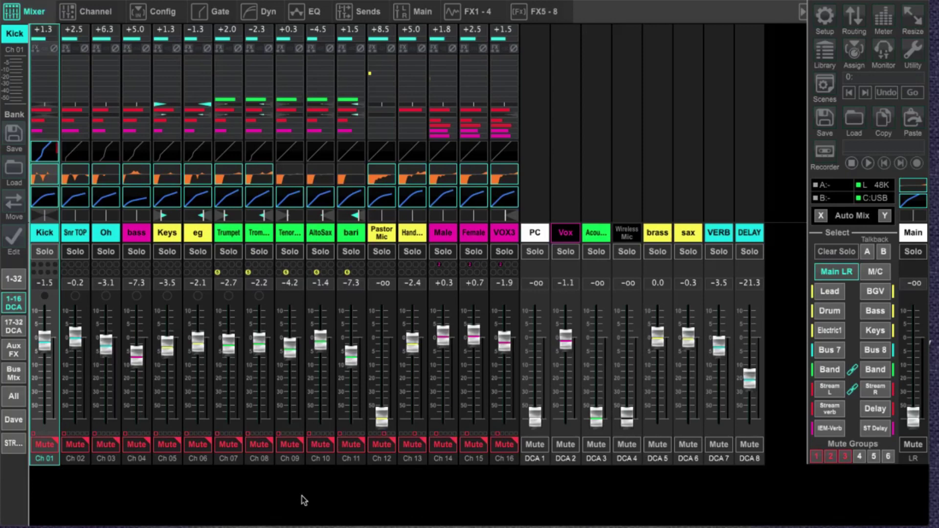
Get ready to switch from X32-Edit's mixer page to Studio One 2 in the Dock
{"action": "mouse_move", "coordinate": [295, 525]}
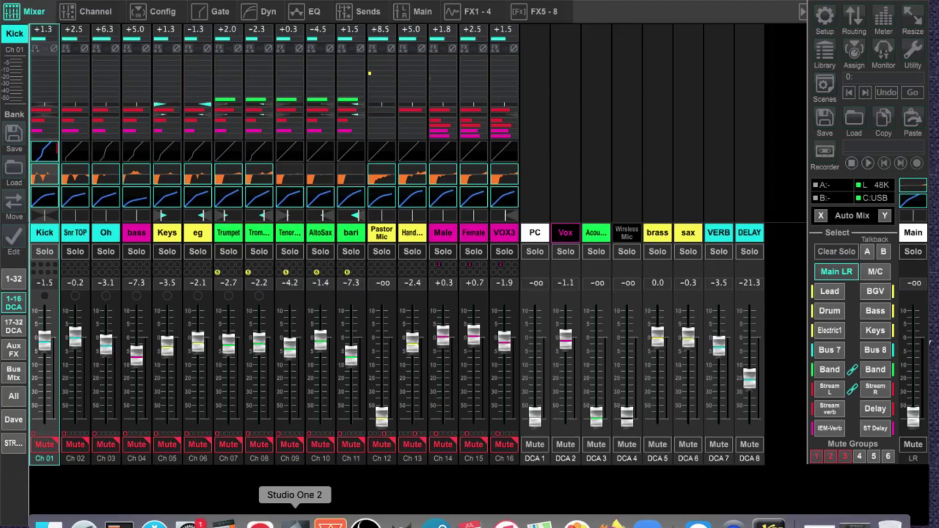
Bring Studio One forward and create a new 48.0 kHz song from the Gayton Baptist template
{"action": "left_click", "coordinate": [295, 523]}
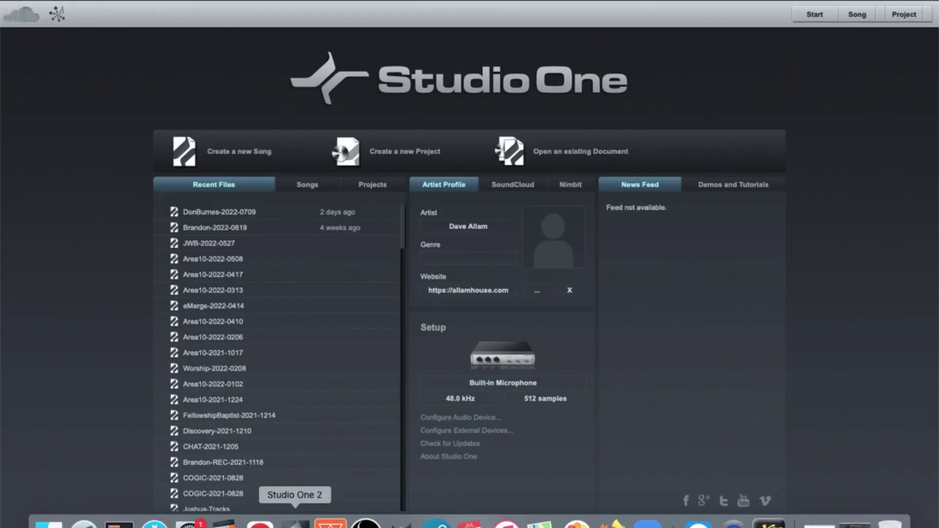
{"action": "left_click", "coordinate": [238, 158]}
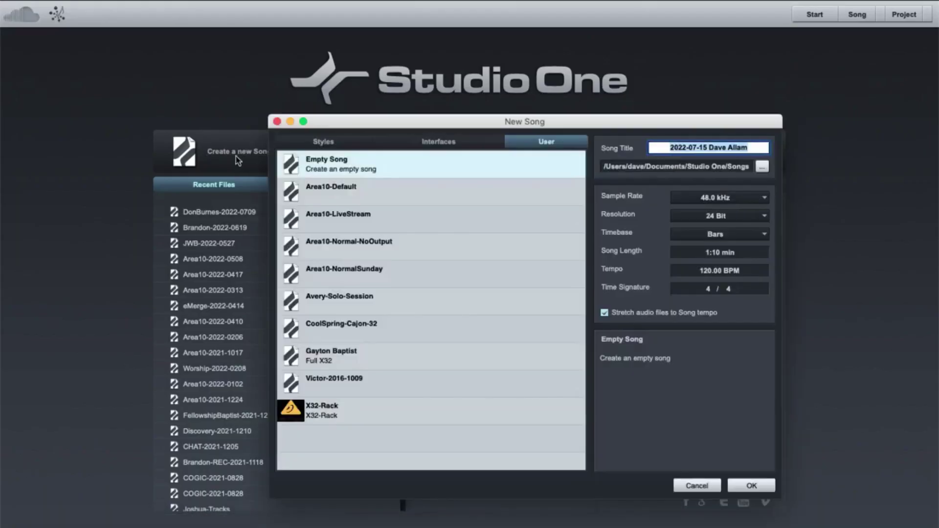
{"action": "left_click", "coordinate": [374, 359]}
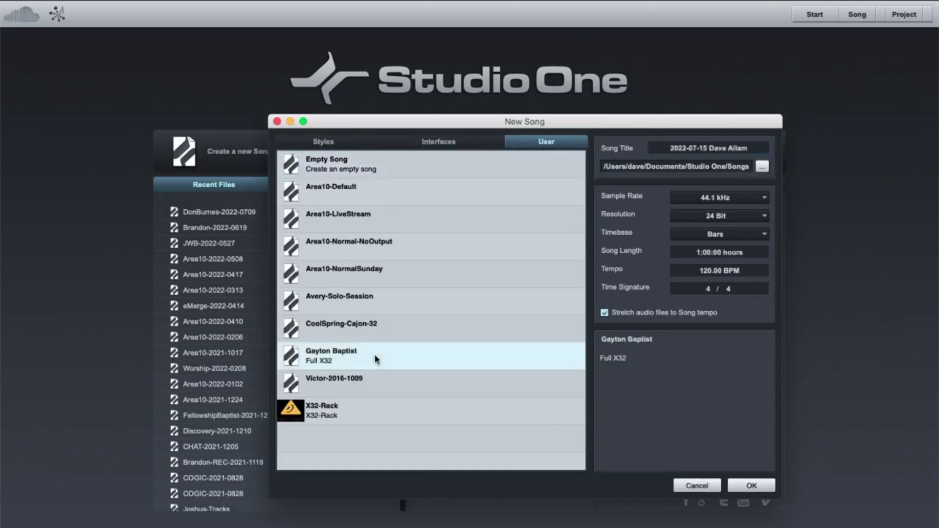
{"action": "left_click", "coordinate": [757, 198]}
{"action": "left_click", "coordinate": [733, 226]}
{"action": "left_click", "coordinate": [744, 489]}
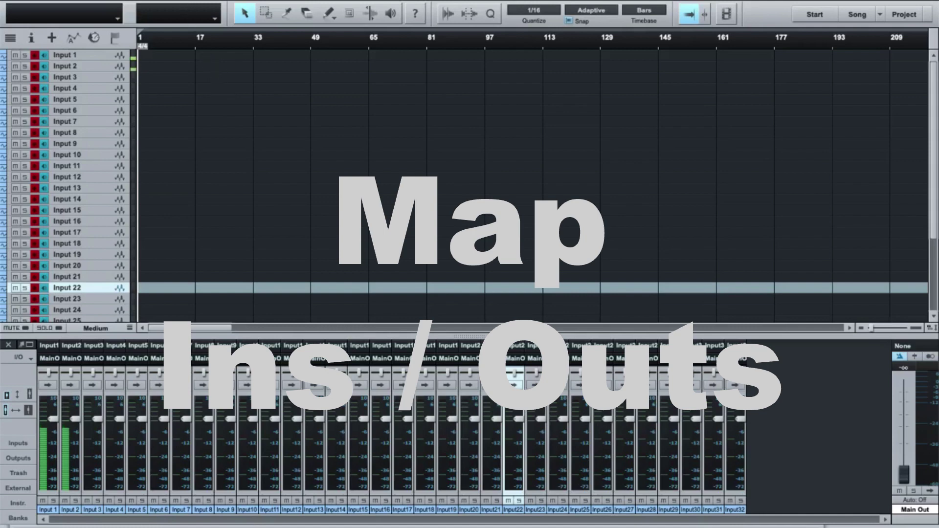
In Song Setup's audio options, change the audio device from Built-in Microphone to X-USB
{"action": "left_click", "coordinate": [156, 0]}
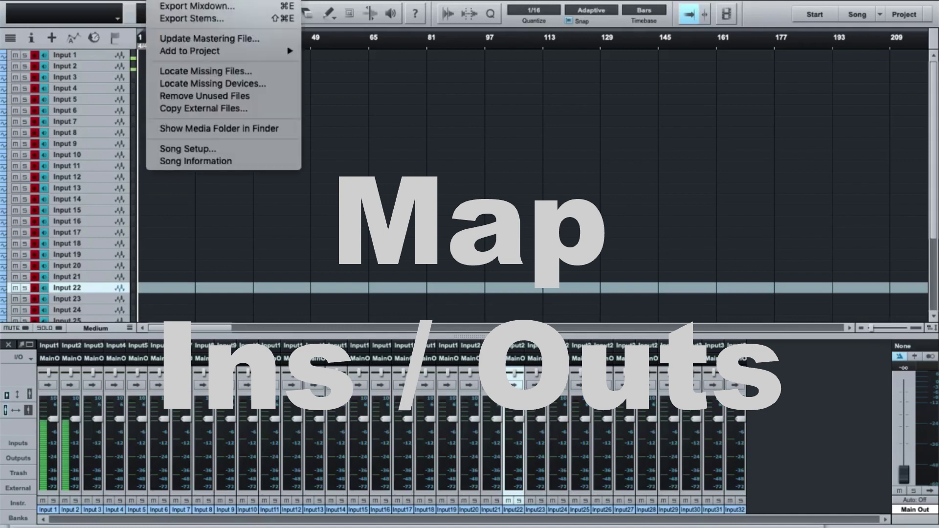
{"action": "left_click", "coordinate": [197, 149]}
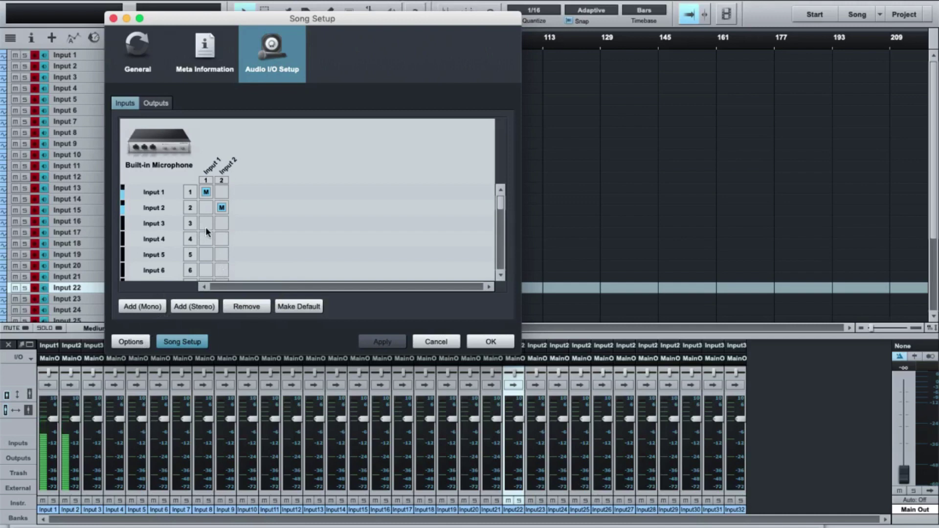
{"action": "left_click", "coordinate": [133, 343]}
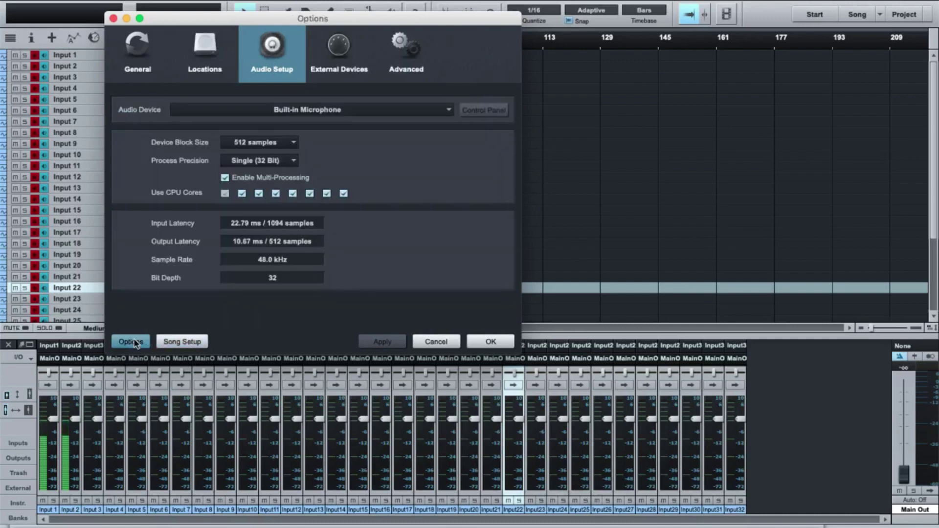
{"action": "left_click", "coordinate": [333, 115]}
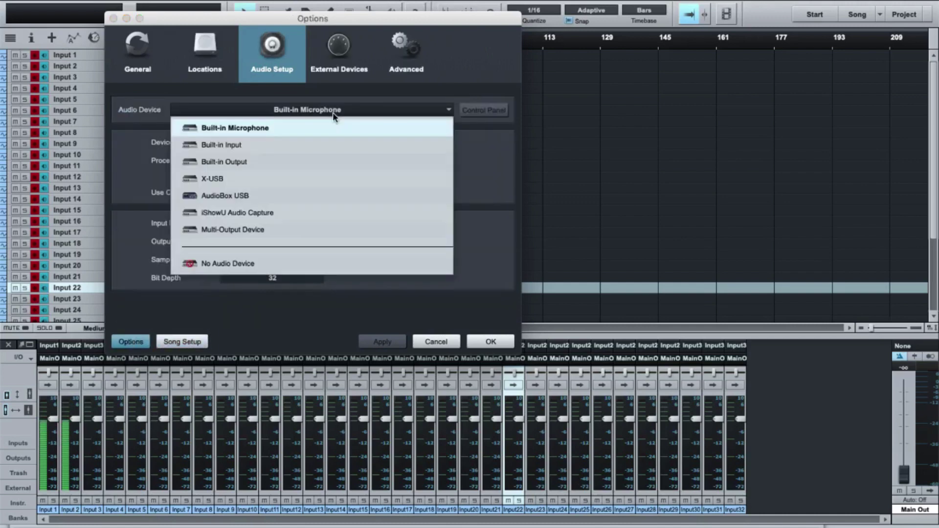
{"action": "left_click", "coordinate": [304, 181]}
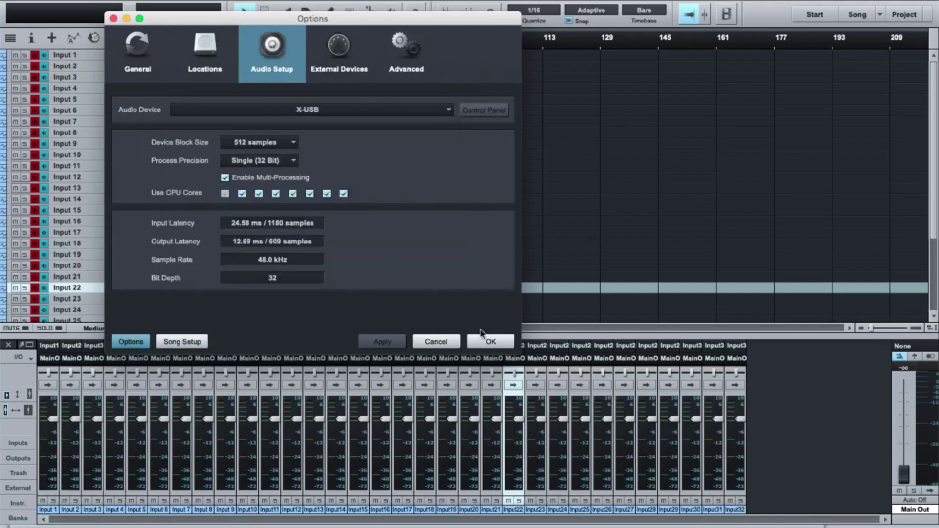
{"action": "left_click", "coordinate": [491, 342]}
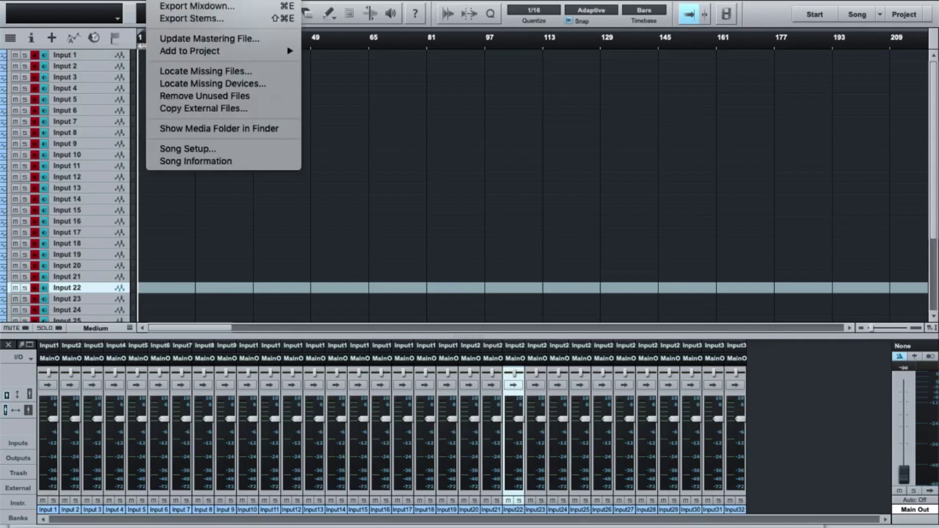
In Audio I/O Setup Outputs, route Sub Outs 1–10 to X-USB Outs 1–10
{"action": "left_click", "coordinate": [192, 151]}
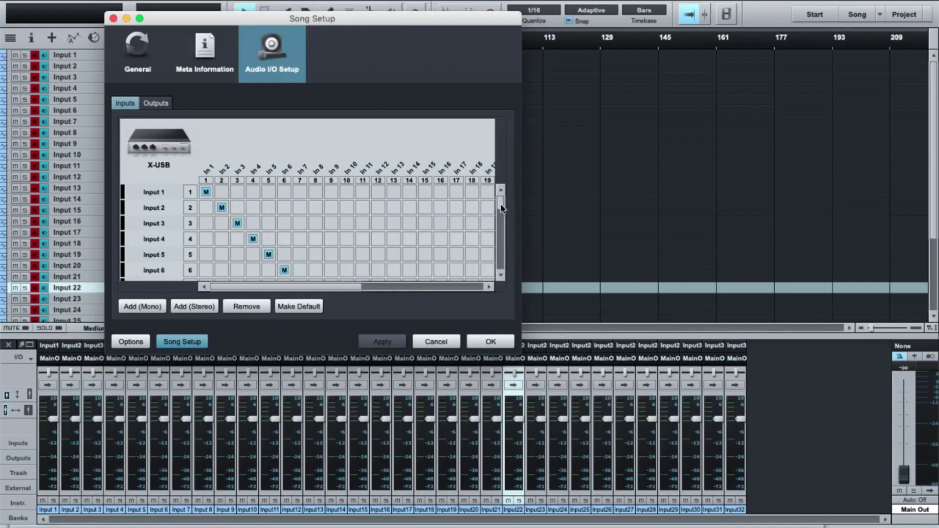
{"action": "mouse_move", "coordinate": [502, 207]}
{"action": "left_mouse_down"}
{"action": "mouse_move", "coordinate": [502, 226]}
{"action": "mouse_move", "coordinate": [501, 201]}
{"action": "left_mouse_up"}
{"action": "left_click", "coordinate": [163, 108]}
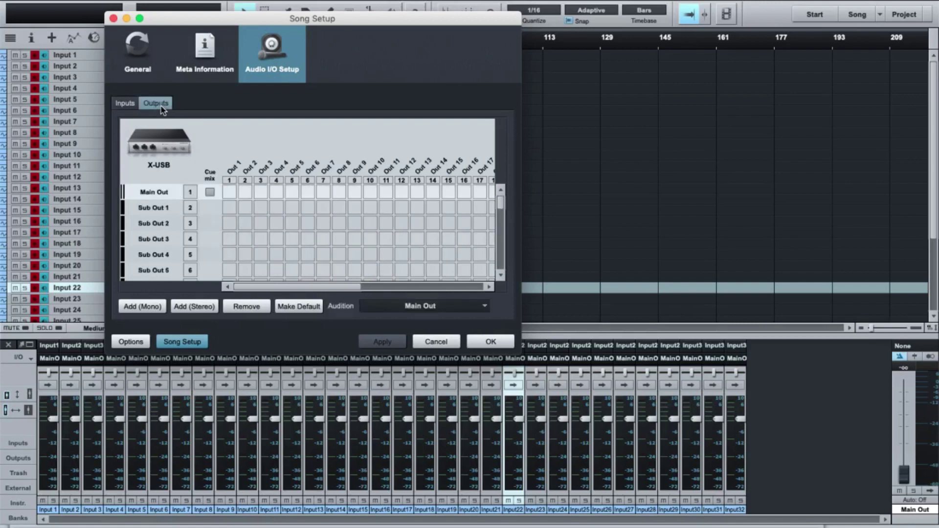
{"action": "left_click", "coordinate": [229, 208]}
{"action": "left_click", "coordinate": [261, 239]}
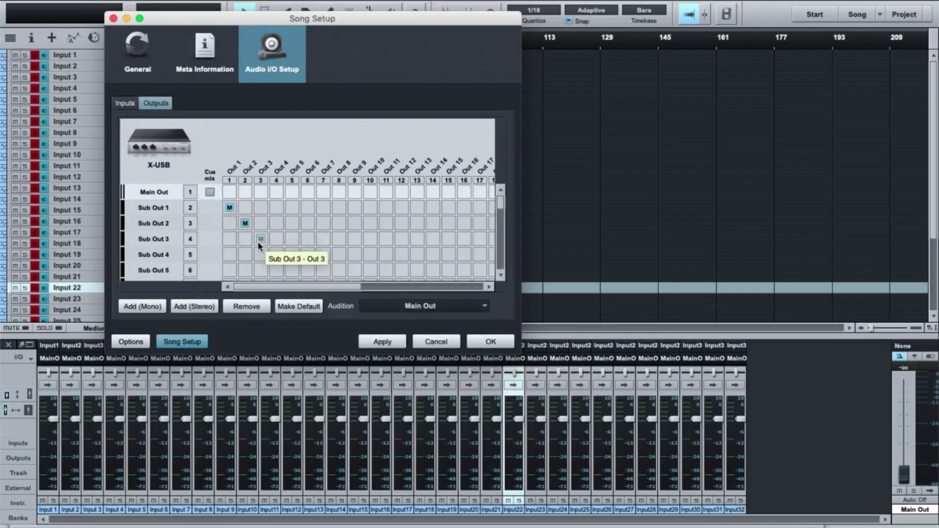
{"action": "left_click", "coordinate": [277, 254]}
{"action": "left_click", "coordinate": [292, 270]}
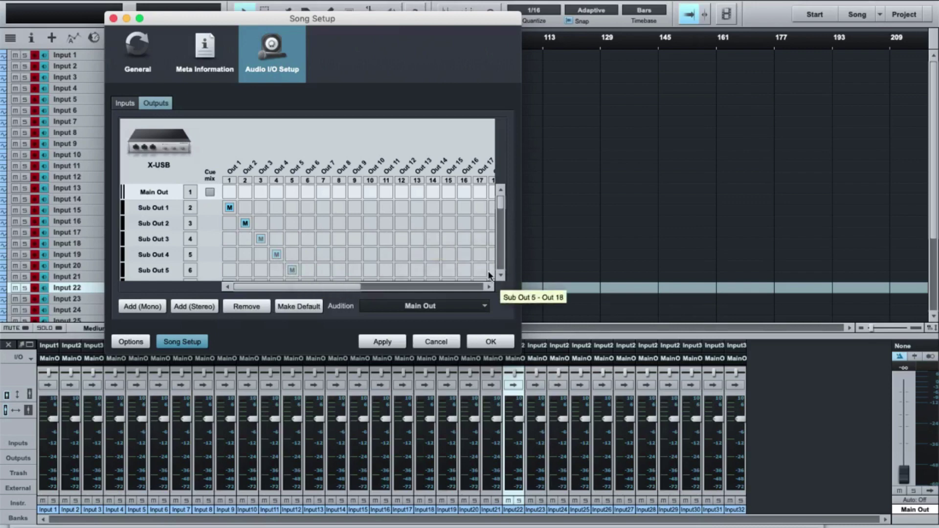
{"action": "left_click", "coordinate": [501, 276]}
{"action": "left_click", "coordinate": [501, 275]}
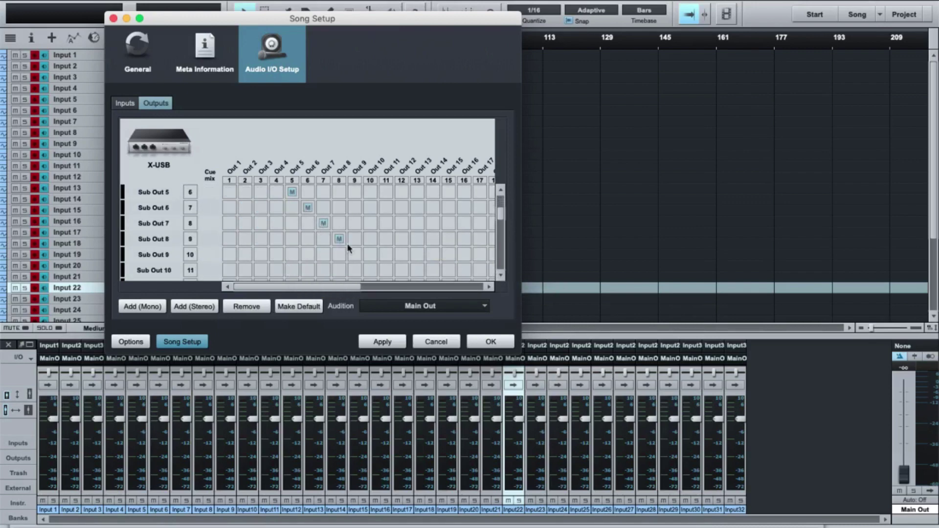
{"action": "left_click", "coordinate": [370, 270]}
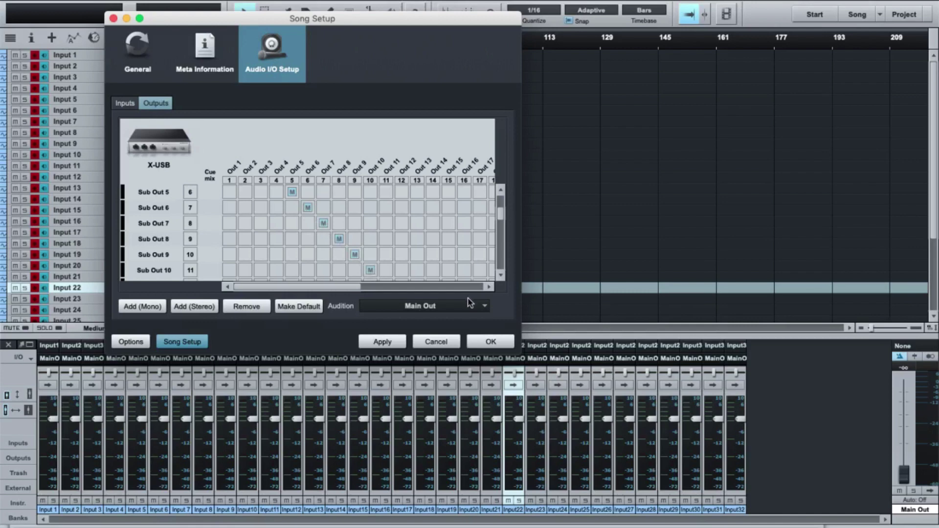
Route Sub Outs 11–32 to matching Outs 11–32 and apply the routing
{"action": "left_click", "coordinate": [501, 276]}
{"action": "left_click", "coordinate": [500, 276]}
{"action": "left_click", "coordinate": [386, 223]}
{"action": "left_click", "coordinate": [401, 239]}
{"action": "left_click", "coordinate": [416, 254]}
{"action": "scroll", "coordinate": [425, 249], "scroll_direction": "down", "scroll_amount": 4}
{"action": "left_click", "coordinate": [448, 223]}
{"action": "left_click", "coordinate": [464, 238]}
{"action": "scroll", "coordinate": [402, 230], "scroll_direction": "down", "scroll_amount": 4}
{"action": "left_click", "coordinate": [274, 207]}
{"action": "scroll", "coordinate": [323, 221], "scroll_direction": "down", "scroll_amount": 2}
{"action": "left_click", "coordinate": [320, 223]}
{"action": "scroll", "coordinate": [343, 220], "scroll_direction": "down", "scroll_amount": 3}
{"action": "left_click", "coordinate": [367, 192]}
{"action": "left_click", "coordinate": [400, 223]}
{"action": "scroll", "coordinate": [441, 234], "scroll_direction": "down", "scroll_amount": 4}
{"action": "left_click", "coordinate": [459, 274]}
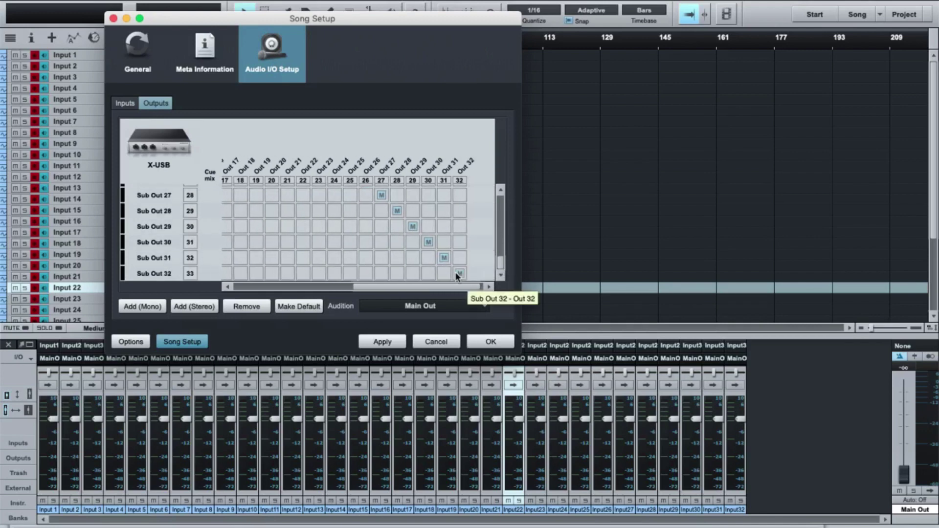
{"action": "left_click", "coordinate": [383, 343]}
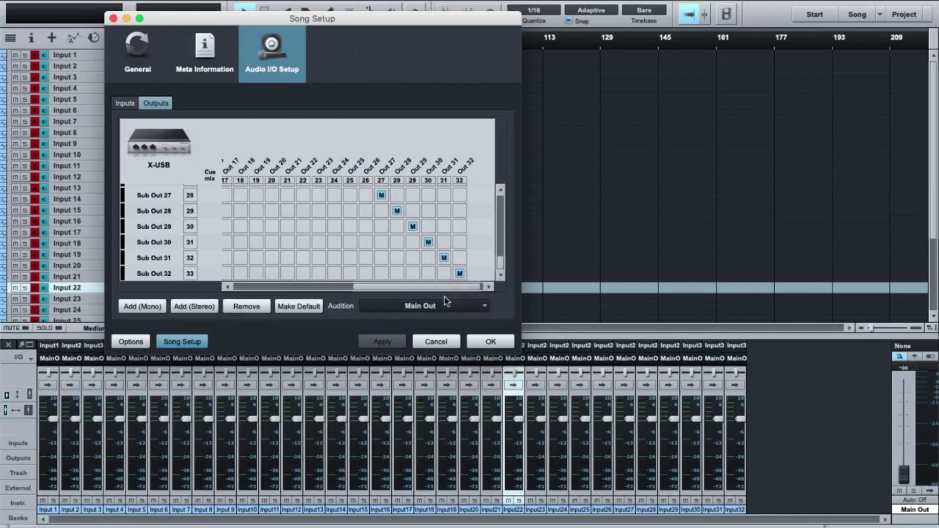
Save the song as a template, replacing Gayton Baptist.songtemplate, described as Full X32
{"action": "left_click", "coordinate": [490, 343]}
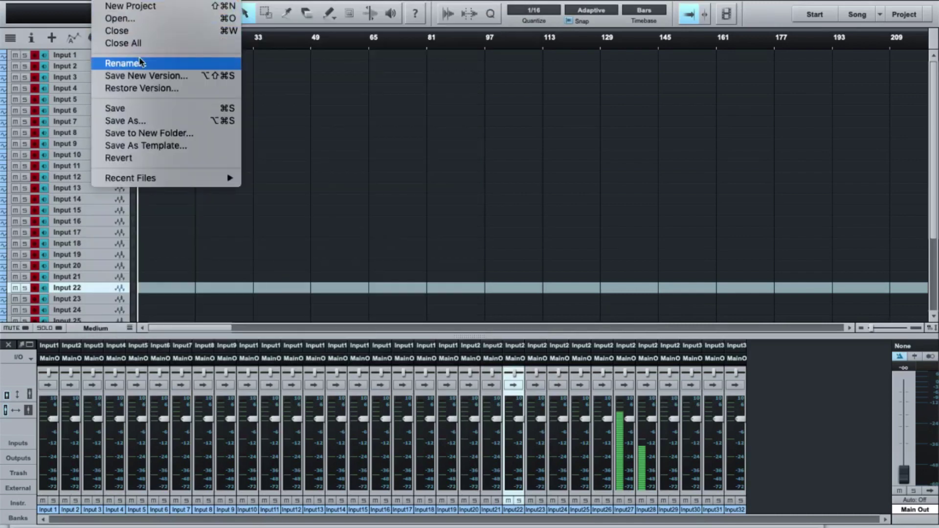
{"action": "left_click", "coordinate": [153, 146]}
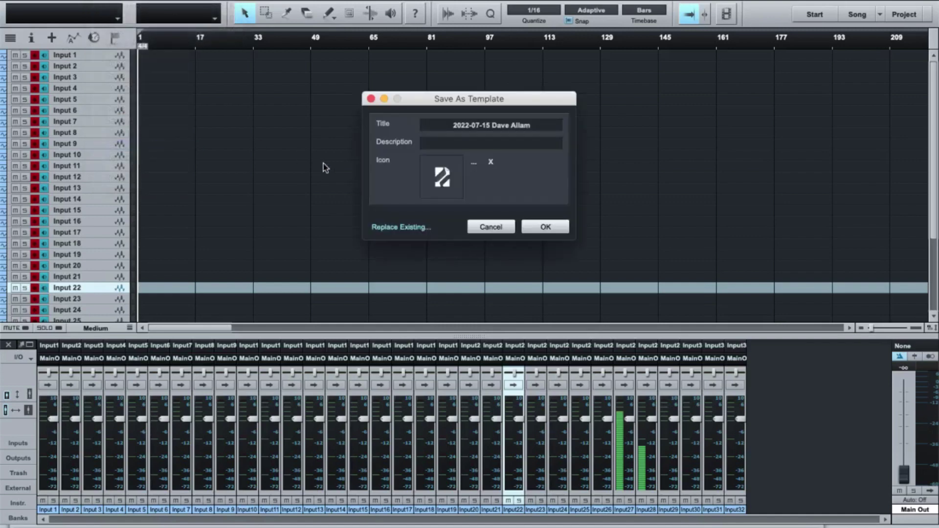
{"action": "left_click", "coordinate": [396, 228]}
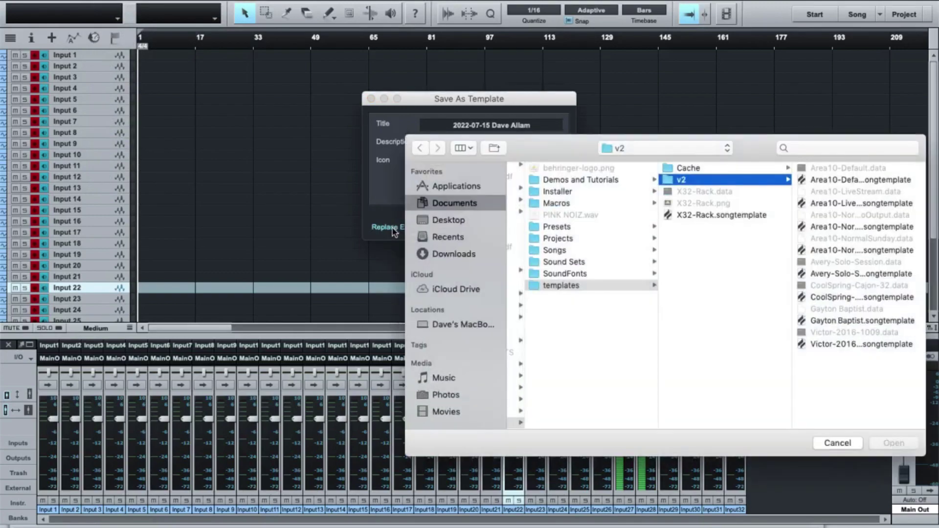
{"action": "left_click", "coordinate": [851, 320]}
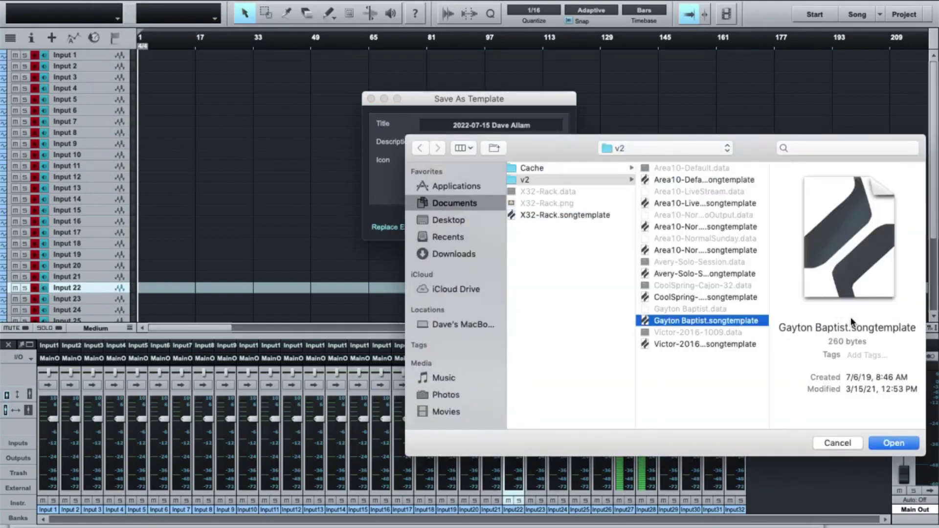
{"action": "left_click", "coordinate": [888, 444]}
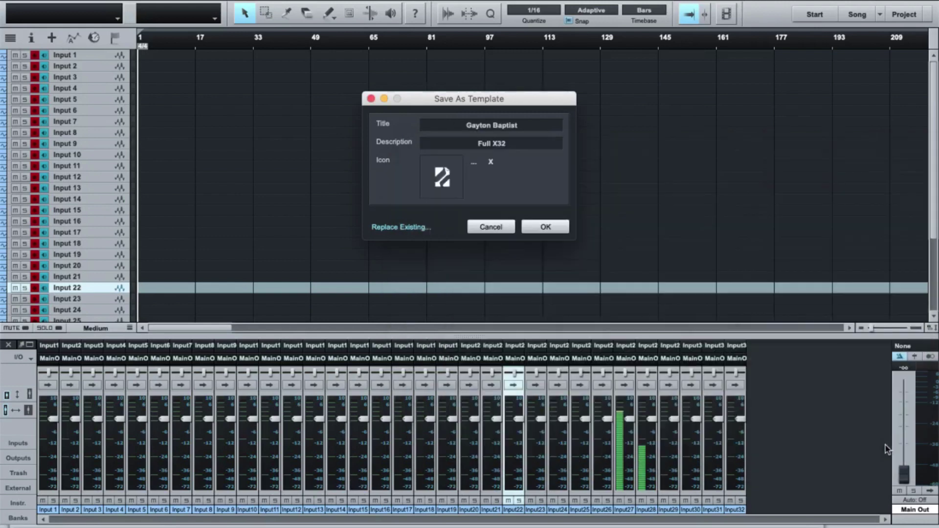
{"action": "left_click", "coordinate": [552, 227]}
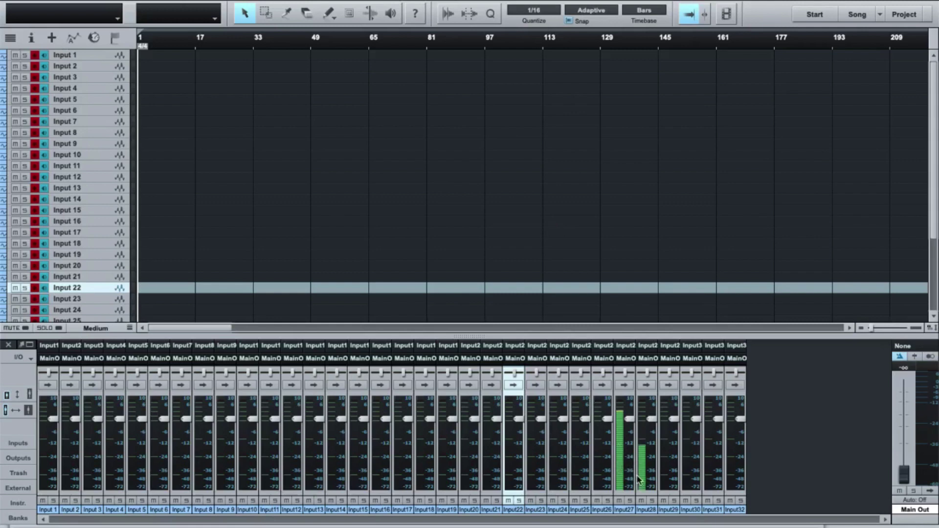
Select tracks Input 1 through Input 32 and turn off their recording and monitoring
{"action": "mouse_move", "coordinate": [644, 478]}
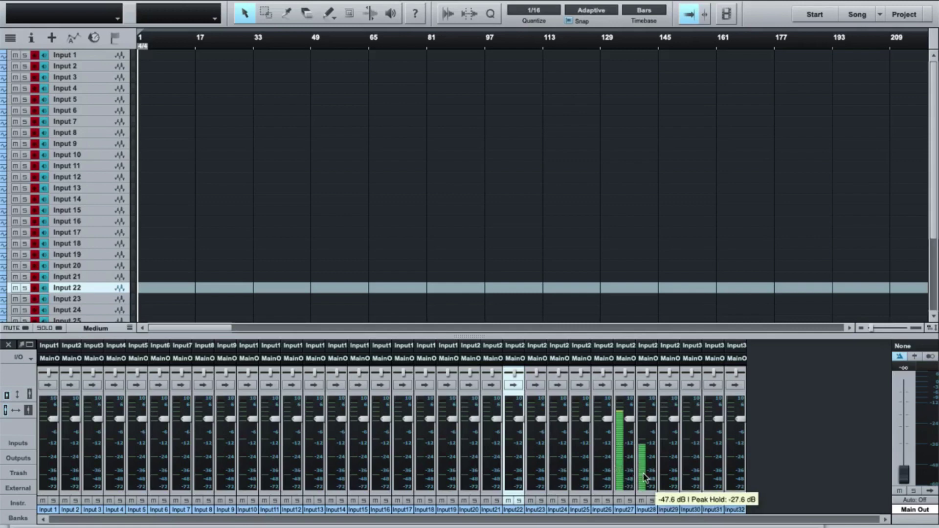
{"action": "left_click", "coordinate": [96, 54]}
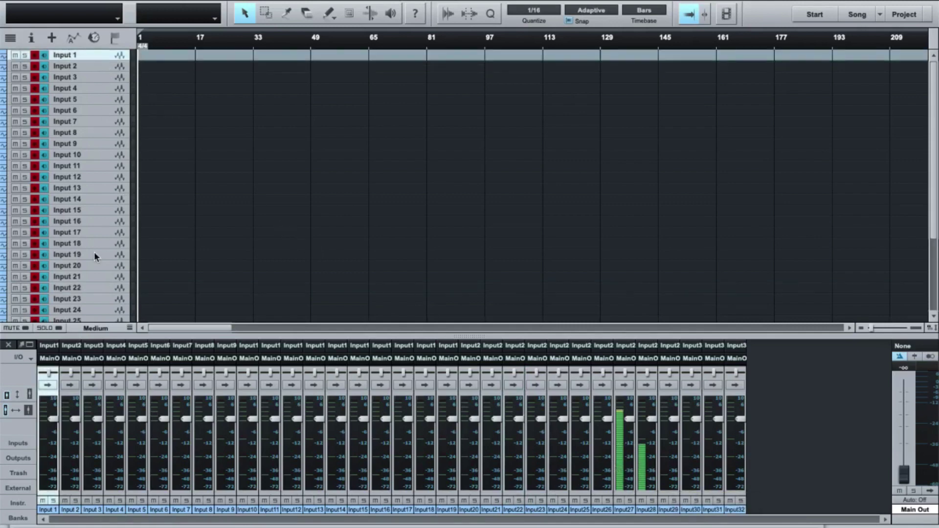
{"action": "scroll", "coordinate": [166, 251], "scroll_direction": "down", "scroll_amount": 5}
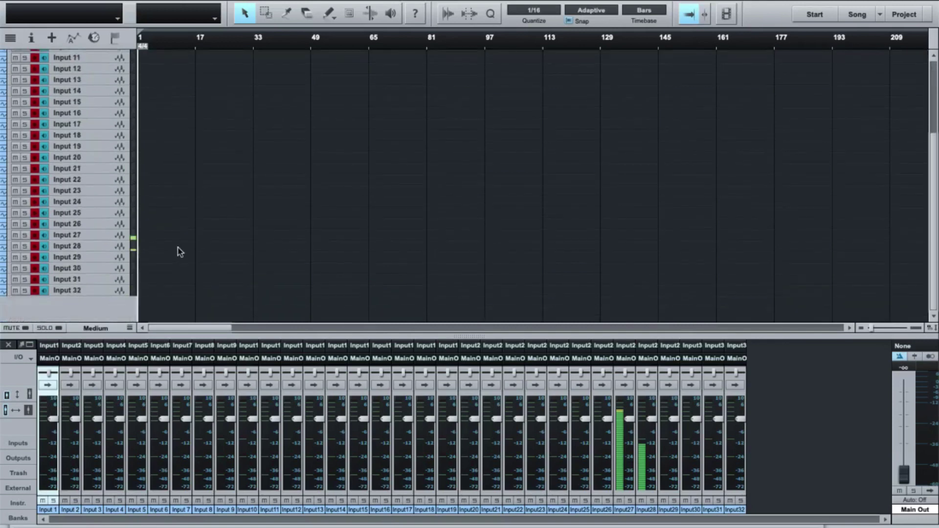
{"action": "left_click", "coordinate": [96, 291], "text": "shift"}
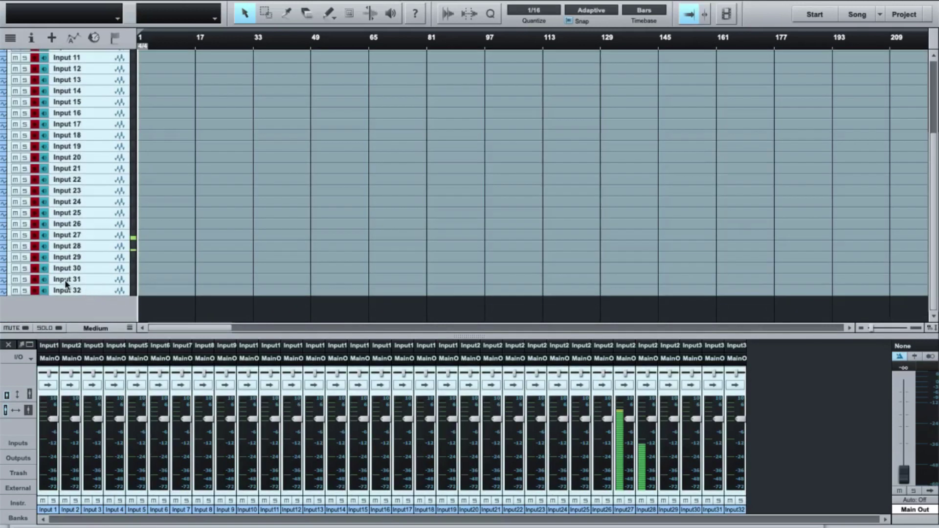
{"action": "left_click", "coordinate": [35, 291], "text": "shift"}
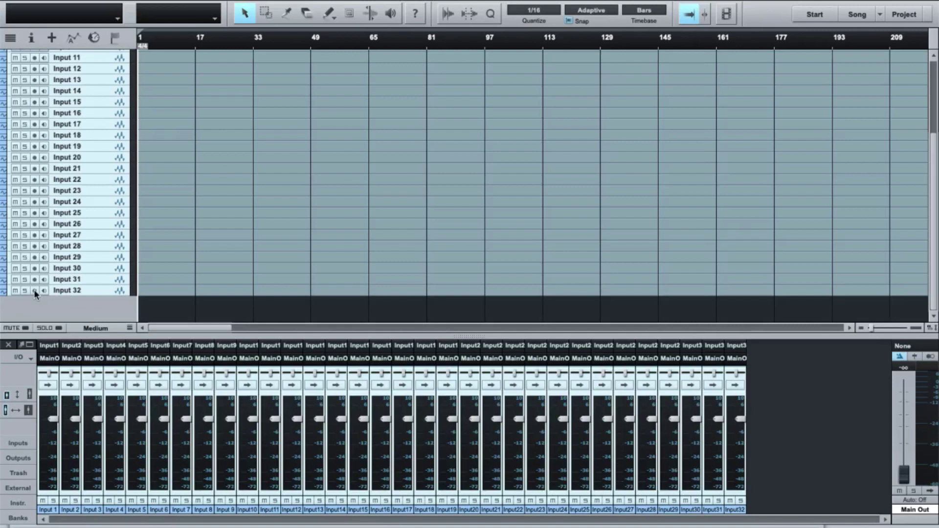
Leave only Input 32 selected and return the view to Input 1 at bar 1
{"action": "left_click", "coordinate": [94, 291]}
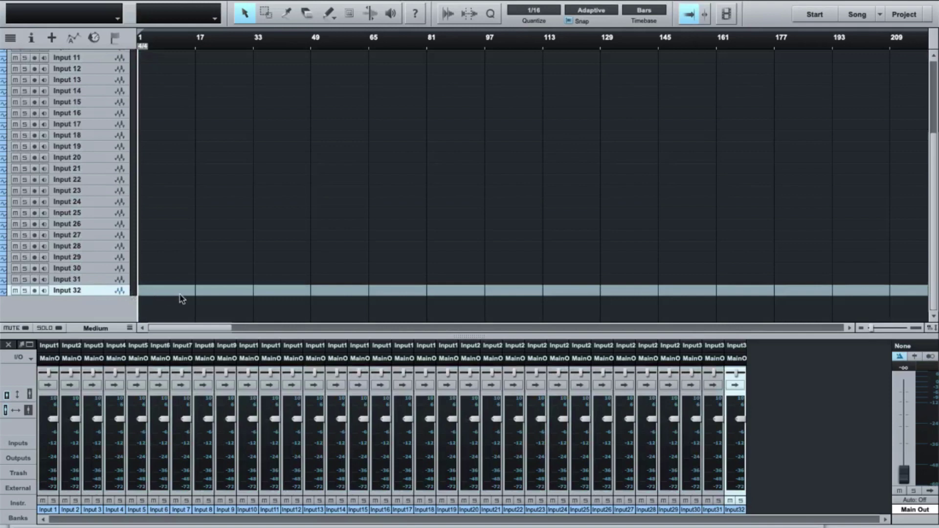
{"action": "scroll", "coordinate": [181, 299], "scroll_direction": "up", "scroll_amount": 5}
{"action": "scroll", "coordinate": [180, 298], "scroll_direction": "right", "scroll_amount": 1}
{"action": "scroll", "coordinate": [166, 298], "scroll_direction": "left", "scroll_amount": 2}
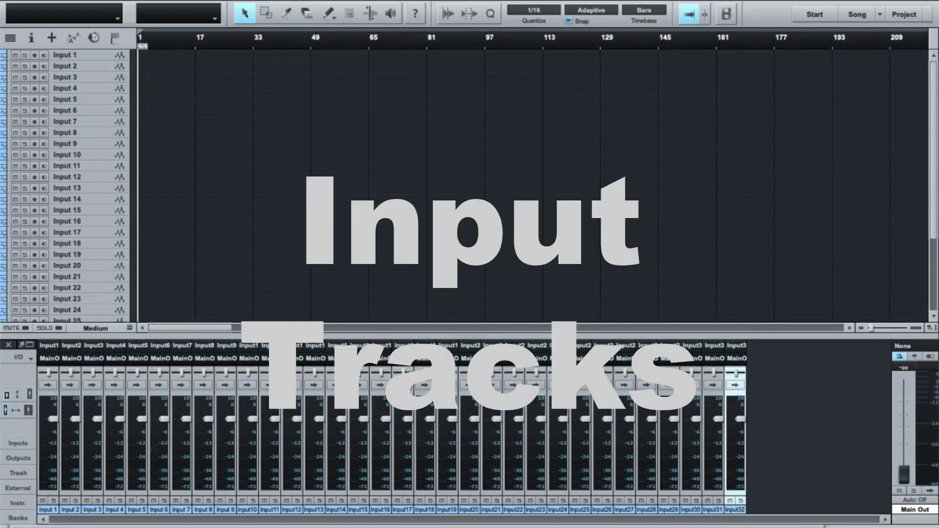
Open the recordings folder in Finder and browse ADDY, ADDY(2), ADDY(3), BASS, BECKY and BILL WAVs
{"action": "mouse_move", "coordinate": [84, 522]}
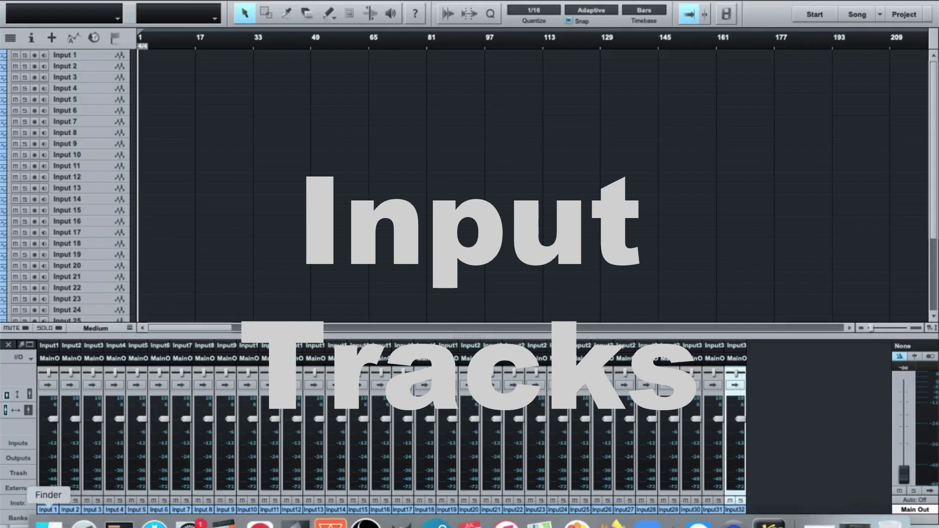
{"action": "left_click", "coordinate": [49, 523]}
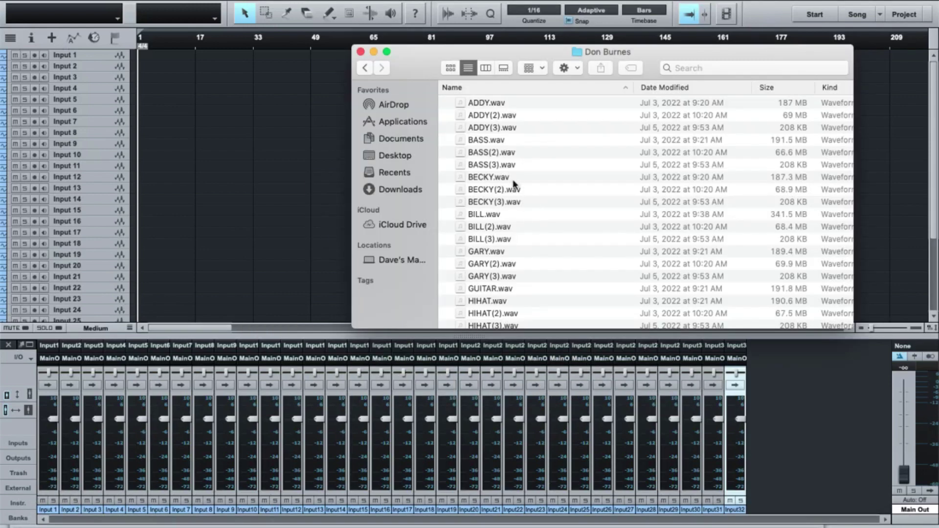
{"action": "left_click", "coordinate": [483, 102]}
{"action": "left_click", "coordinate": [484, 118]}
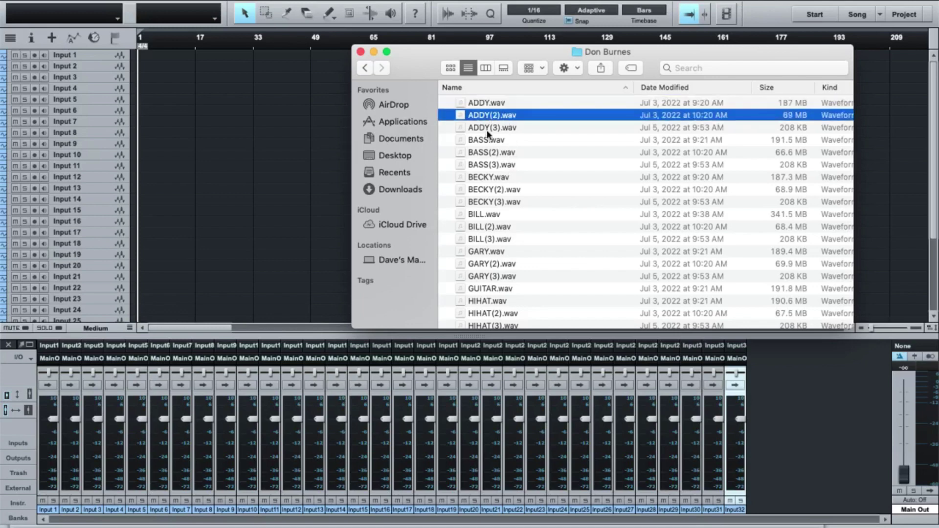
{"action": "left_click", "coordinate": [505, 127]}
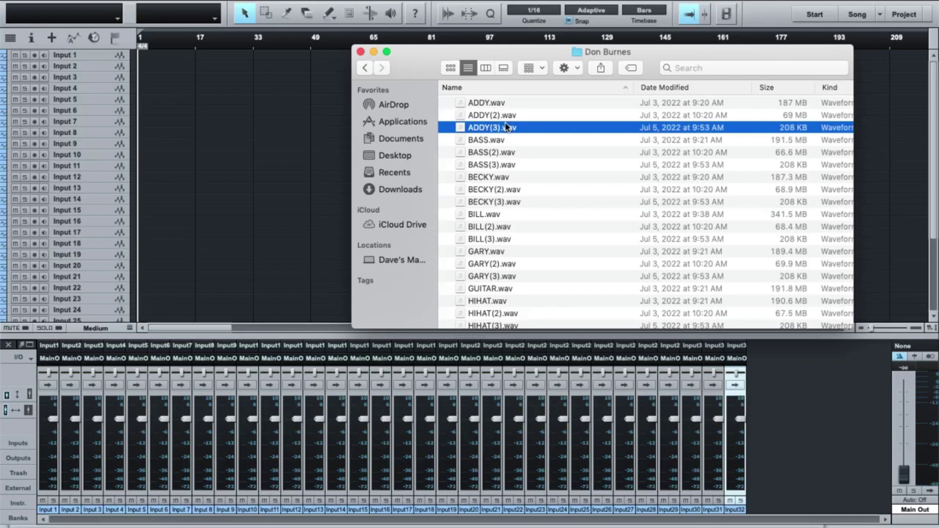
{"action": "left_click", "coordinate": [483, 100]}
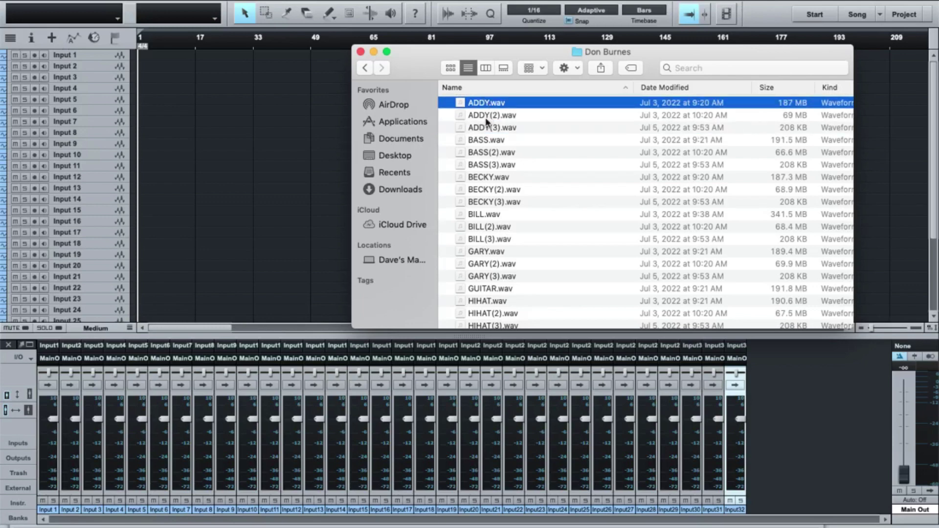
{"action": "left_click", "coordinate": [507, 143]}
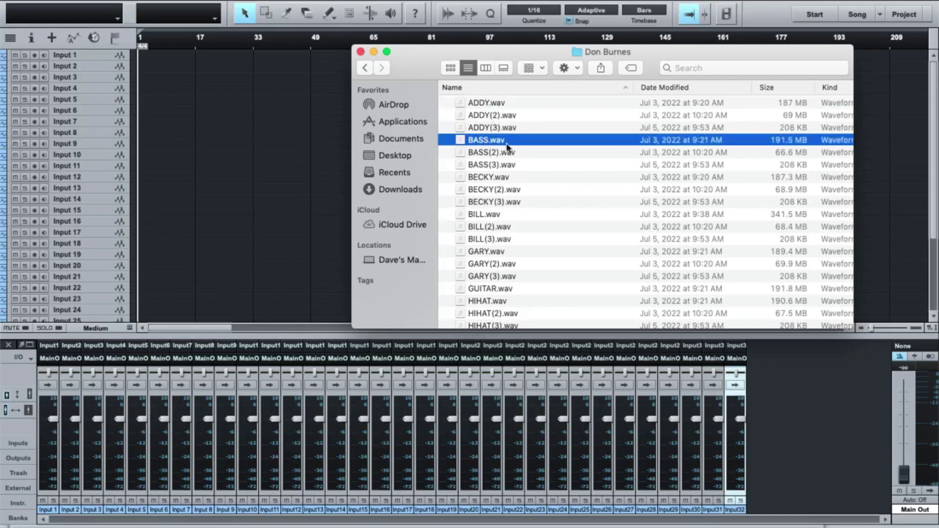
{"action": "left_click", "coordinate": [491, 177]}
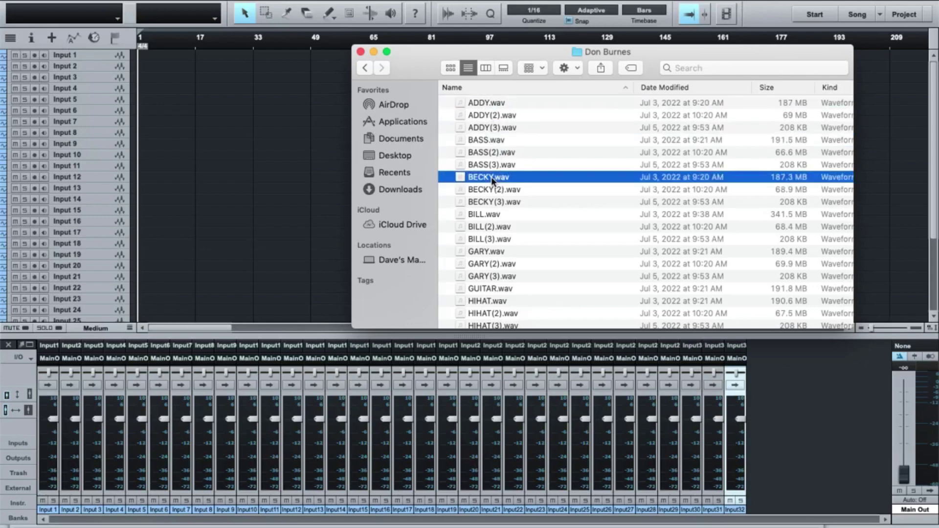
{"action": "left_click", "coordinate": [492, 217]}
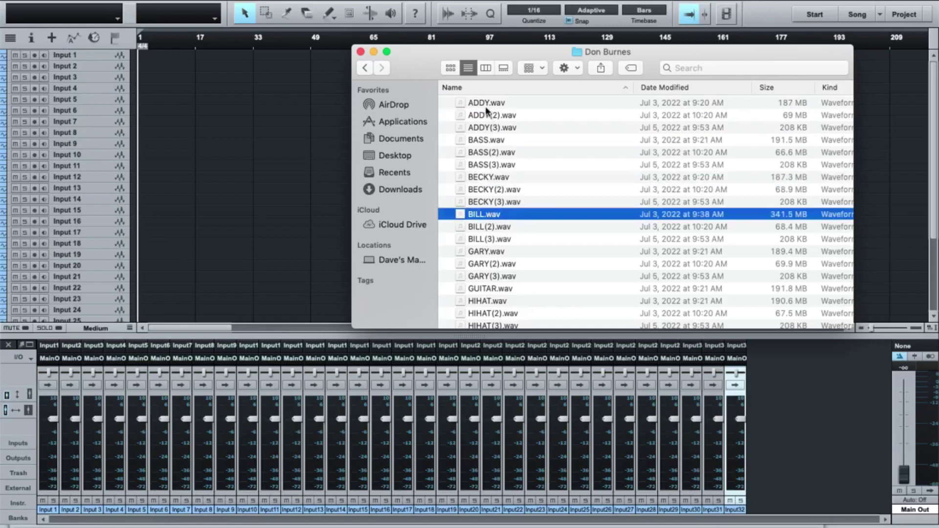
Import ADDY.wav onto Input 7, then the ADDY, BASS and BECKY recordings onto Input 16–18
{"action": "left_click_drag", "start_coordinate": [480, 102], "coordinate": [140, 68]}
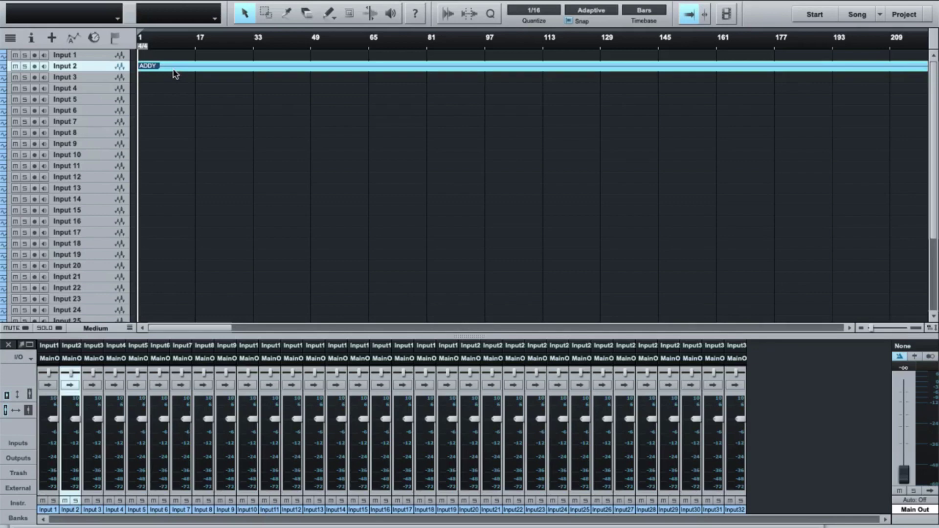
{"action": "left_click_drag", "start_coordinate": [175, 74], "coordinate": [170, 124]}
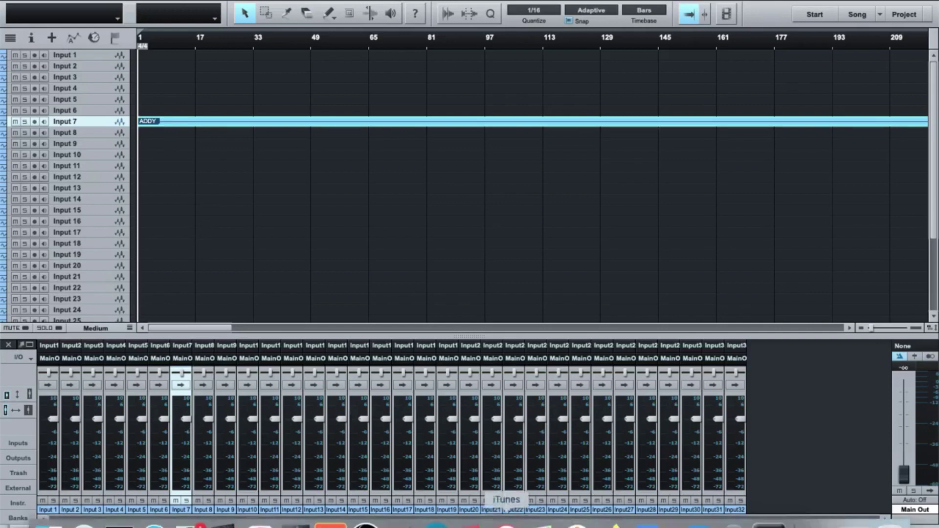
{"action": "mouse_move", "coordinate": [509, 524]}
{"action": "left_click", "coordinate": [48, 525]}
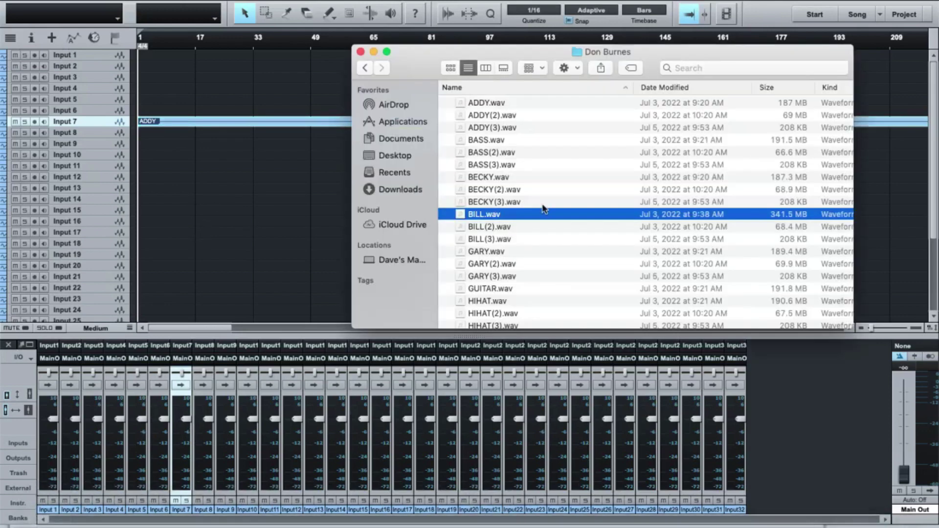
{"action": "left_click_drag", "start_coordinate": [479, 175], "coordinate": [140, 226]}
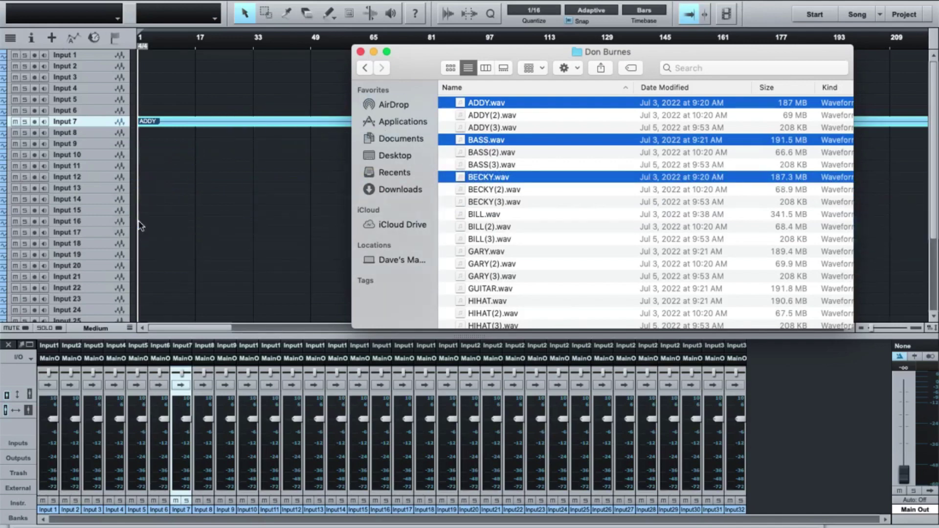
Return to the Studio One song and zoom out horizontally to the clips' full length
{"action": "left_click", "coordinate": [228, 266]}
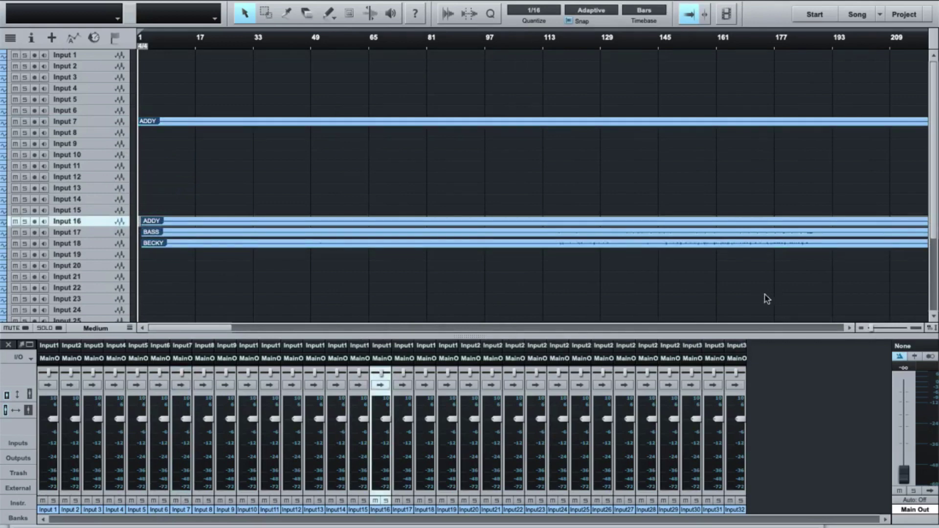
{"action": "left_click", "coordinate": [862, 327]}
{"action": "left_click", "coordinate": [862, 327]}
{"action": "left_click", "coordinate": [862, 328]}
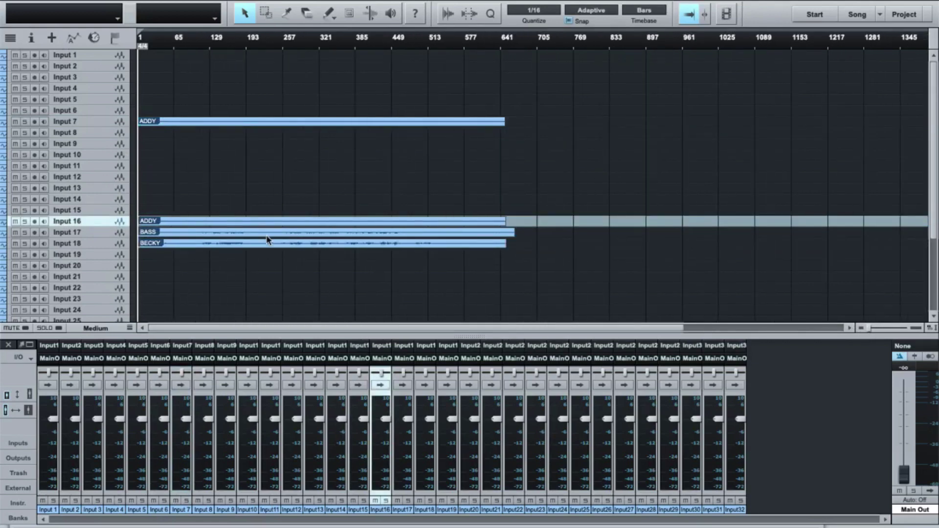
Make tracks Large, select the ADDY and BASS clips, then shrink tracks to Normal
{"action": "left_click", "coordinate": [103, 328]}
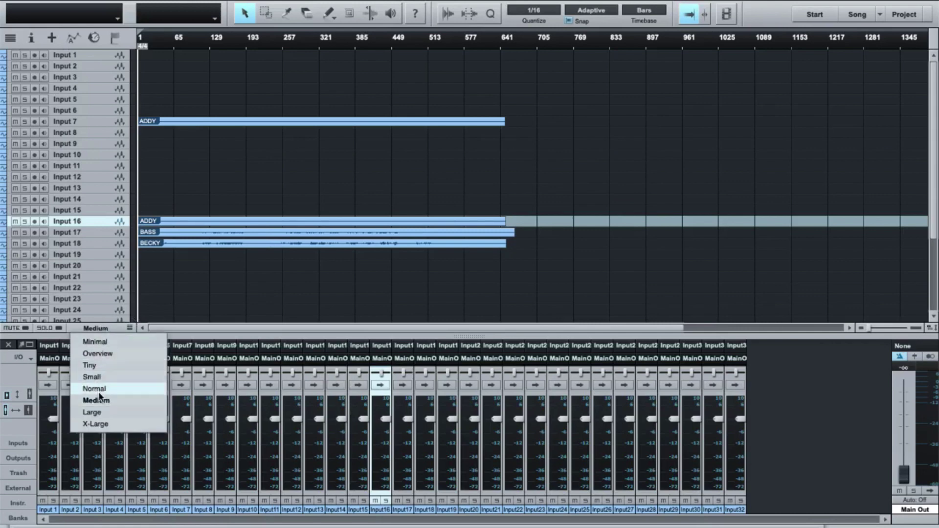
{"action": "left_click", "coordinate": [98, 413]}
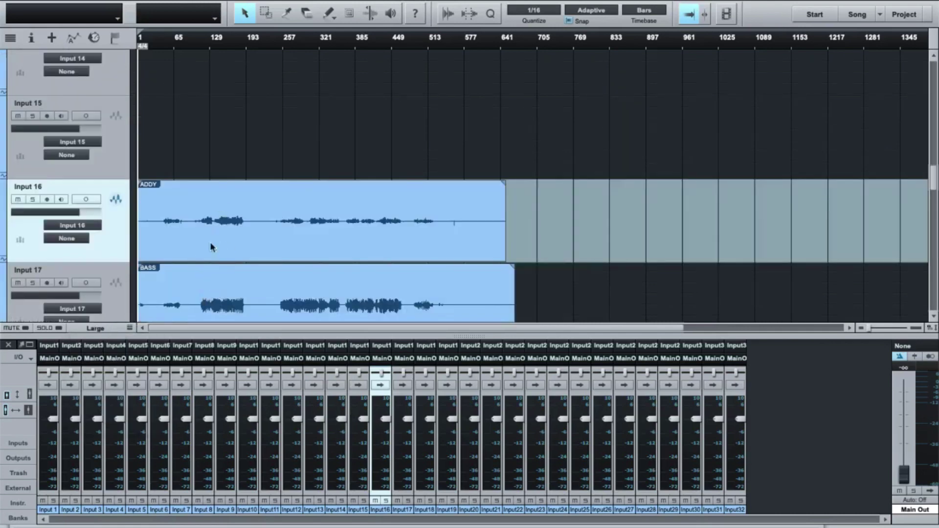
{"action": "left_click", "coordinate": [168, 235]}
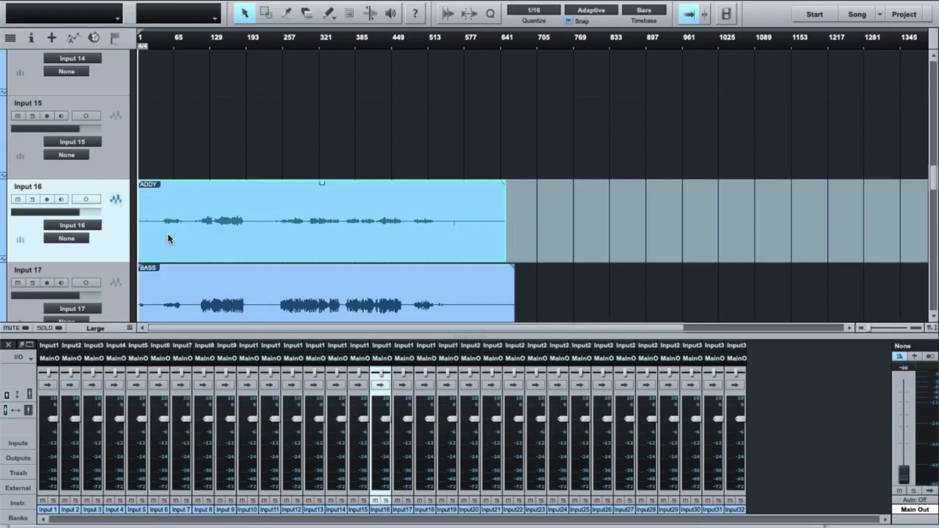
{"action": "left_click", "coordinate": [168, 274]}
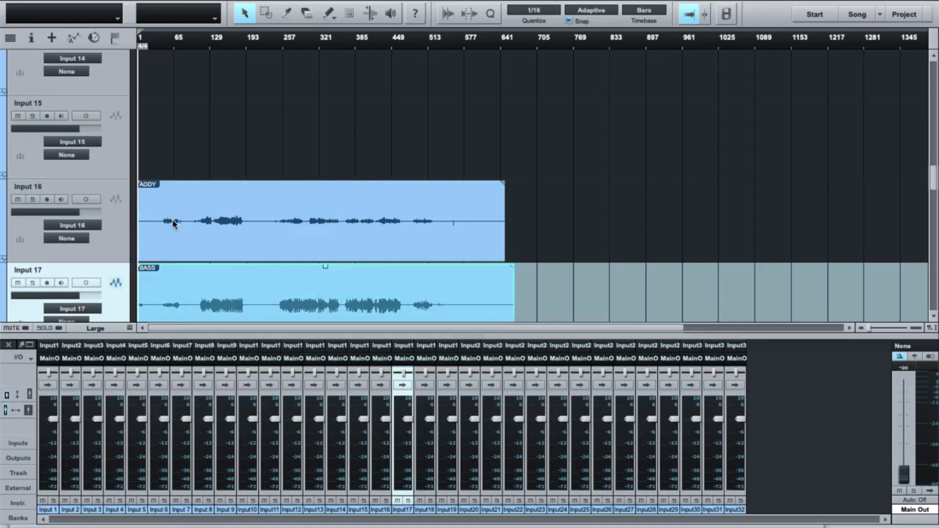
{"action": "key", "text": "shift+w"}
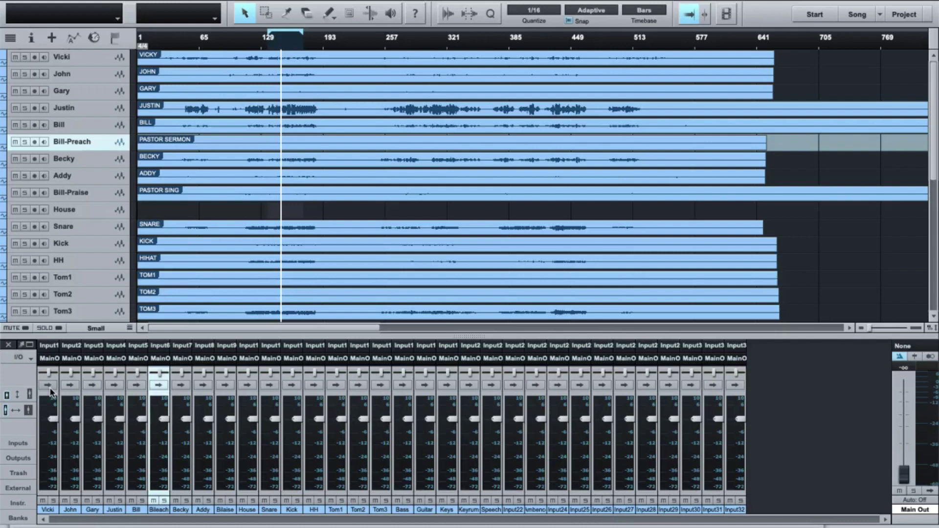
Switch the mixer to wide channels and expand the Inserts and Sends sections
{"action": "left_click", "coordinate": [20, 411]}
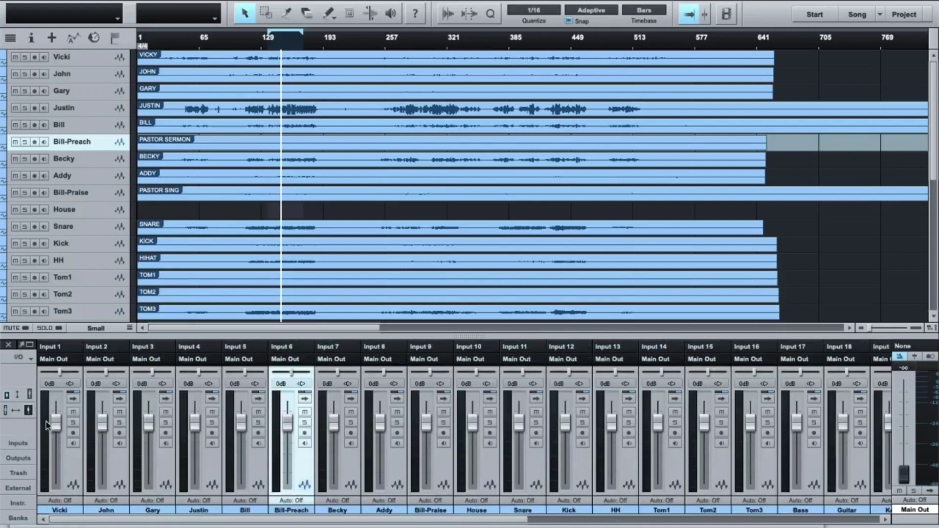
{"action": "left_click", "coordinate": [28, 396]}
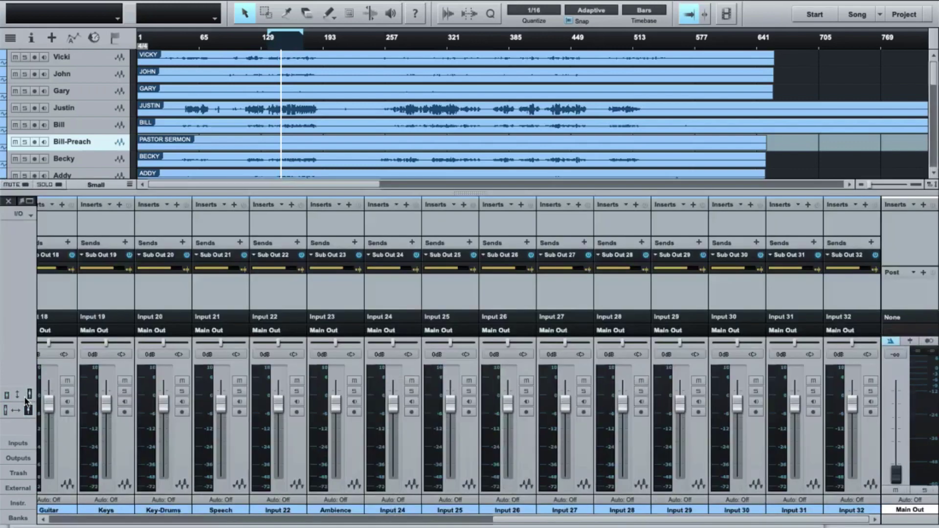
Type 0 dB as the Key-Drums Sub Out 20 send level, then drag the Speech fader to -21.1 dB
{"action": "left_click", "coordinate": [171, 272]}
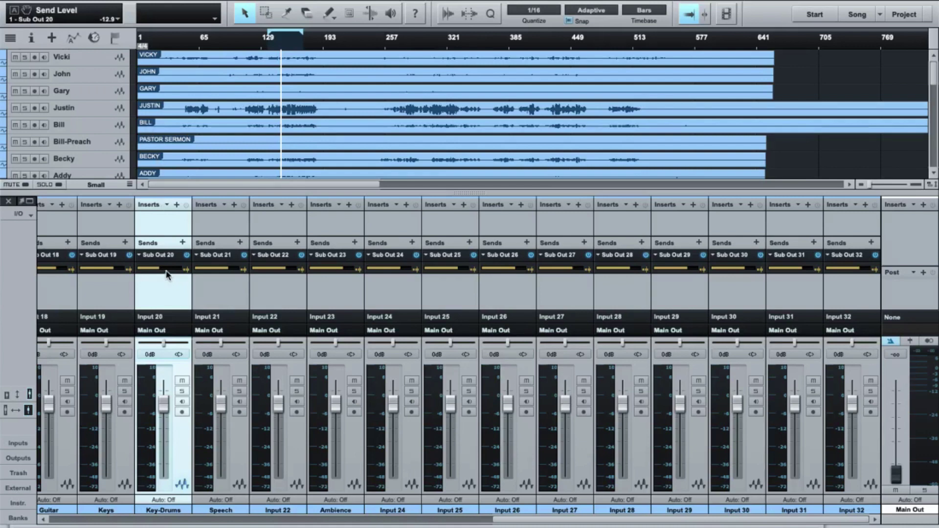
{"action": "double_click", "coordinate": [109, 19]}
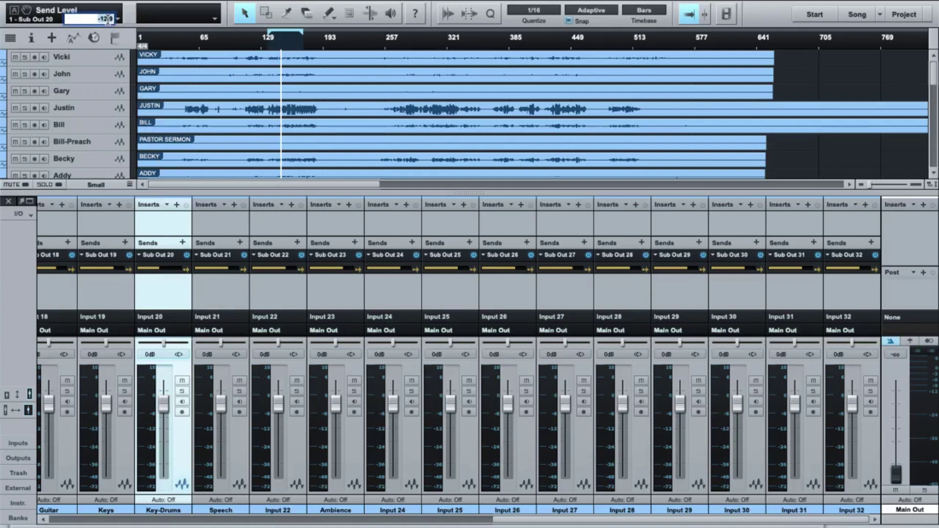
{"action": "type", "text": "0"}
{"action": "key", "text": "Return"}
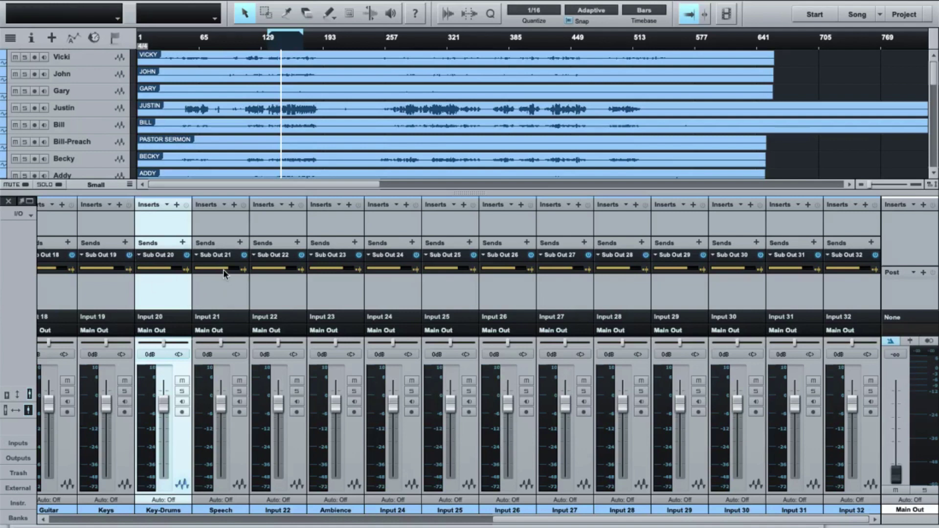
{"action": "mouse_move", "coordinate": [221, 405]}
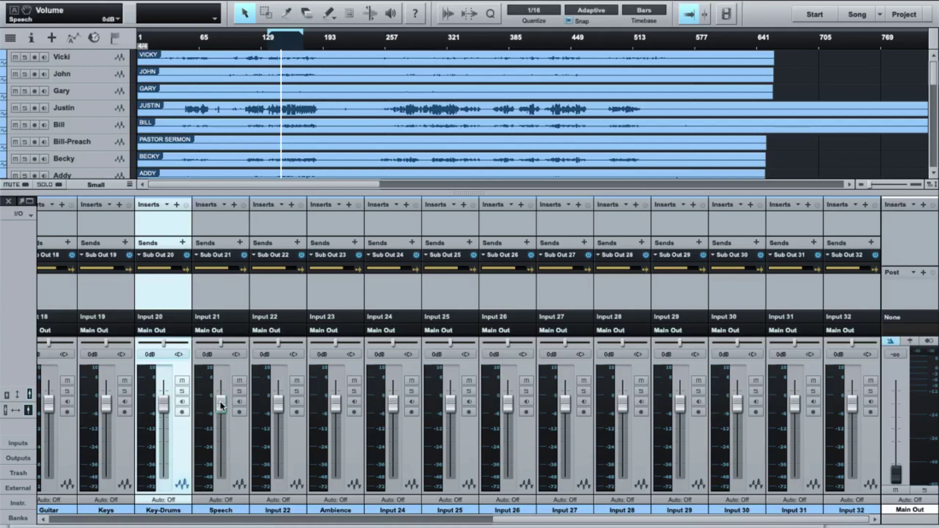
{"action": "left_click_drag", "start_coordinate": [221, 405], "coordinate": [222, 439]}
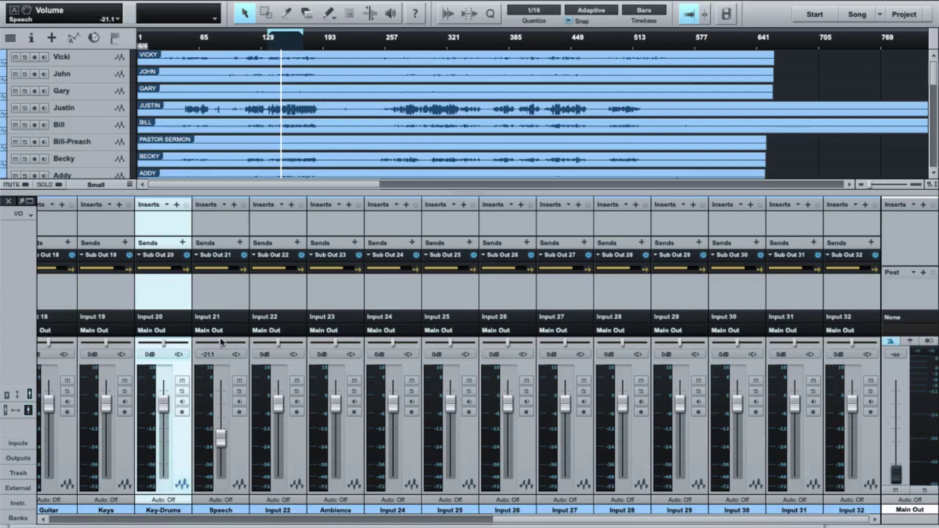
Enter 0 dB as the Speech channel's volume
{"action": "left_click", "coordinate": [214, 361]}
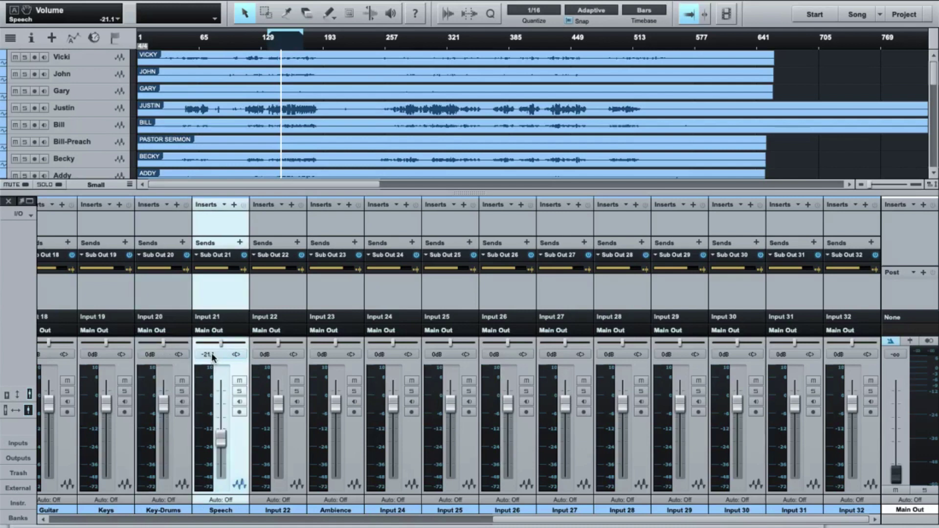
{"action": "left_click", "coordinate": [212, 354]}
{"action": "type", "text": "0"}
{"action": "key", "text": "Return"}
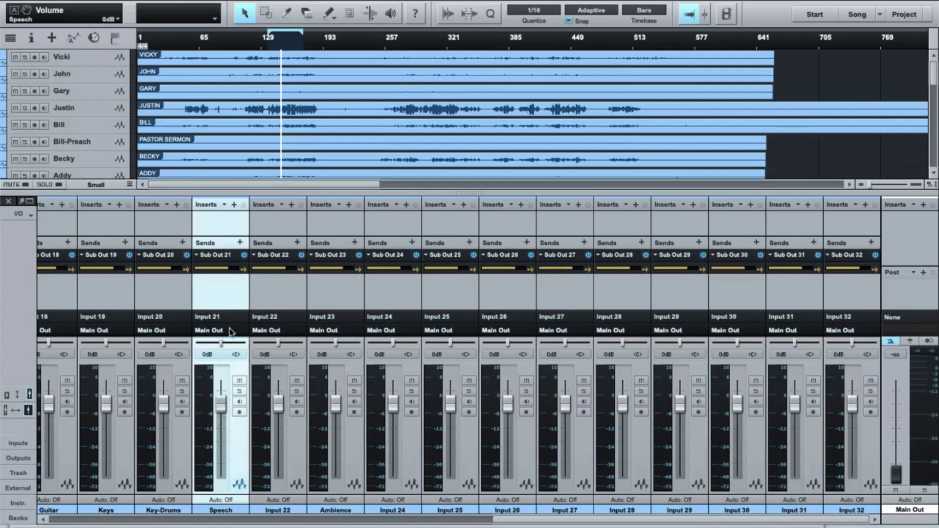
Switch the mixer to narrow strips so all channels fit on screen
{"action": "scroll", "coordinate": [256, 292], "scroll_direction": "left", "scroll_amount": 2}
{"action": "scroll", "coordinate": [257, 292], "scroll_direction": "left", "scroll_amount": 12}
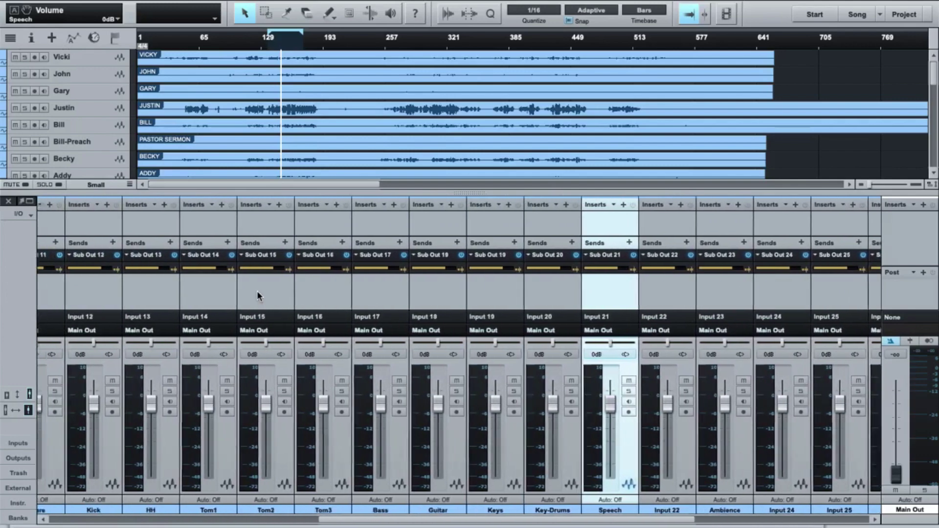
{"action": "scroll", "coordinate": [258, 293], "scroll_direction": "left", "scroll_amount": 4}
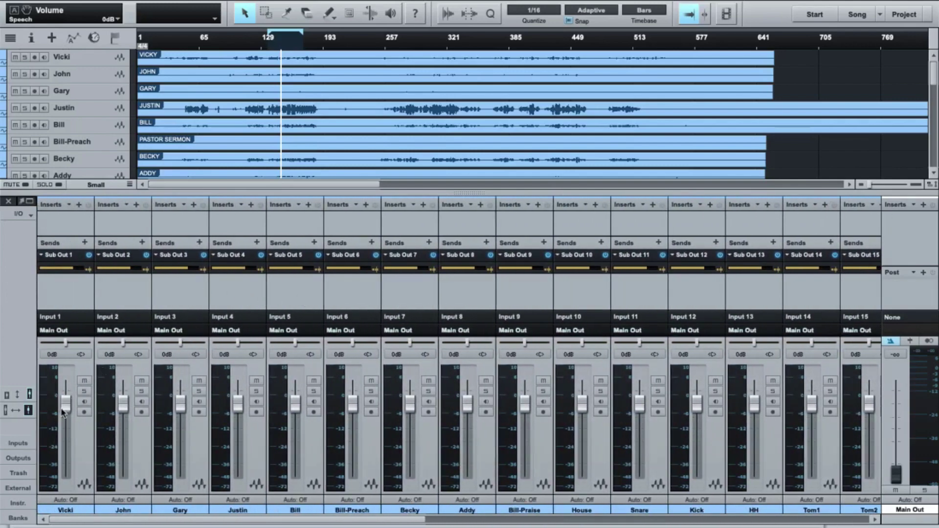
{"action": "left_click", "coordinate": [14, 412]}
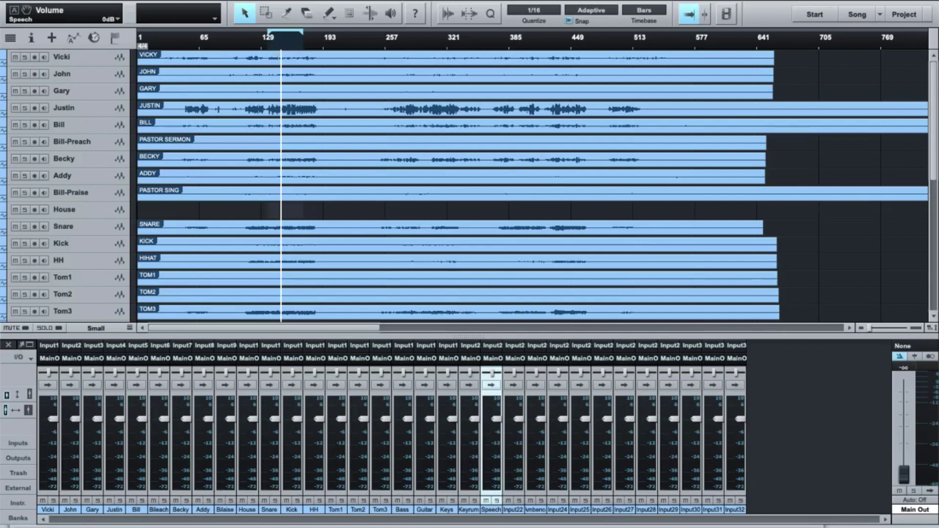
Play the multitrack song, adjust the Main Out master fader, then stop playback
{"action": "key", "text": "space"}
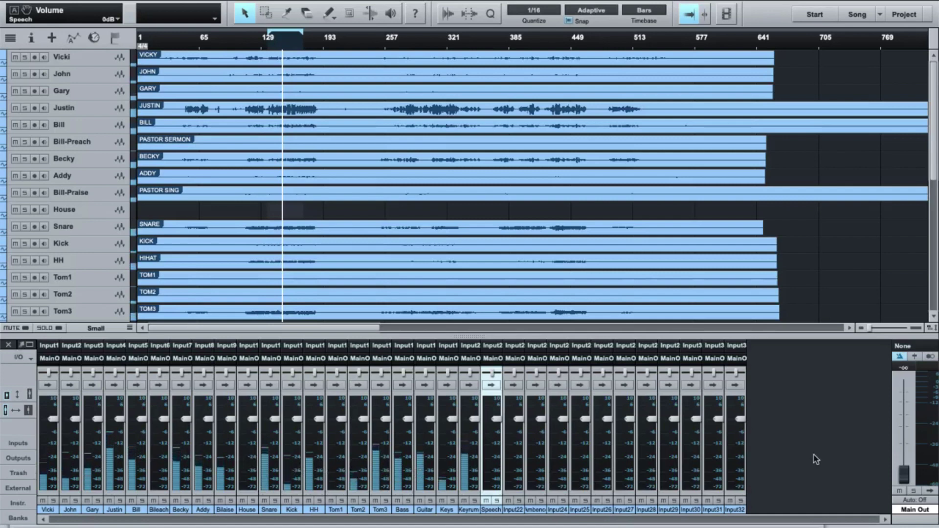
{"action": "mouse_move", "coordinate": [903, 482]}
{"action": "left_mouse_down"}
{"action": "mouse_move", "coordinate": [903, 409]}
{"action": "mouse_move", "coordinate": [893, 468]}
{"action": "mouse_move", "coordinate": [904, 495]}
{"action": "left_mouse_up"}
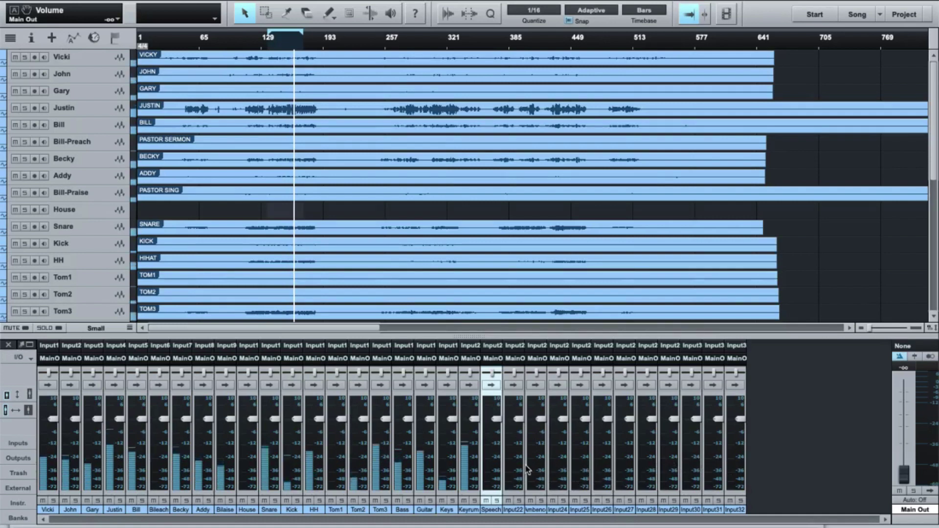
{"action": "key", "text": "space"}
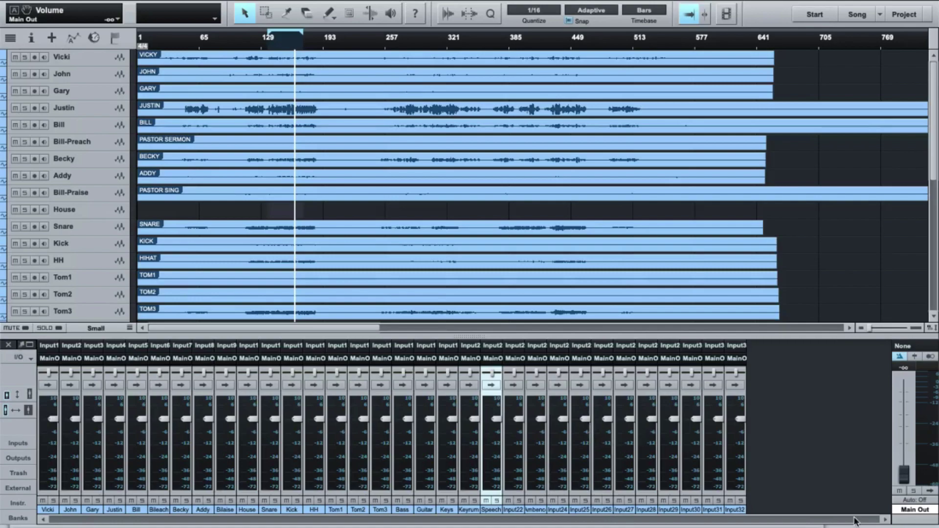
In X32-Edit, use Load scene to load newbuild.scn from the Desktop onto the console
{"action": "left_click", "coordinate": [799, 518]}
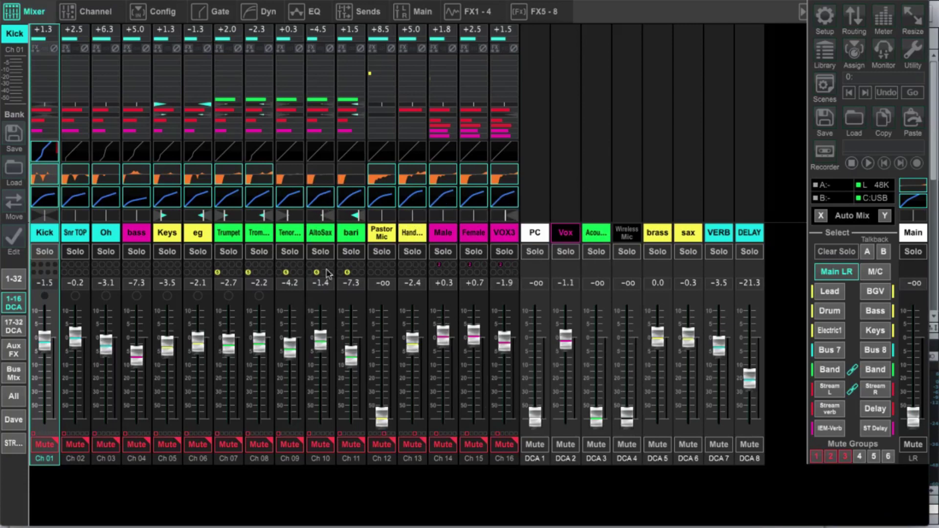
{"action": "left_click", "coordinate": [855, 127]}
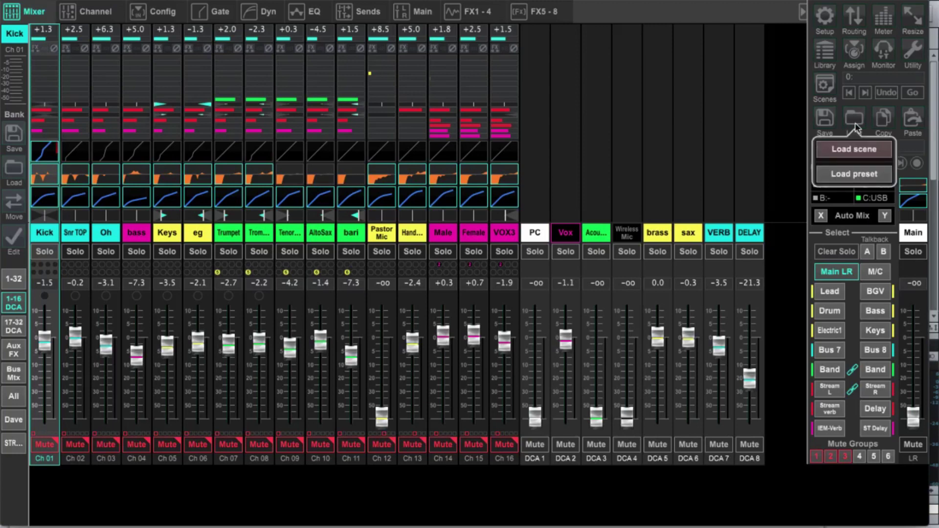
{"action": "left_click", "coordinate": [852, 153]}
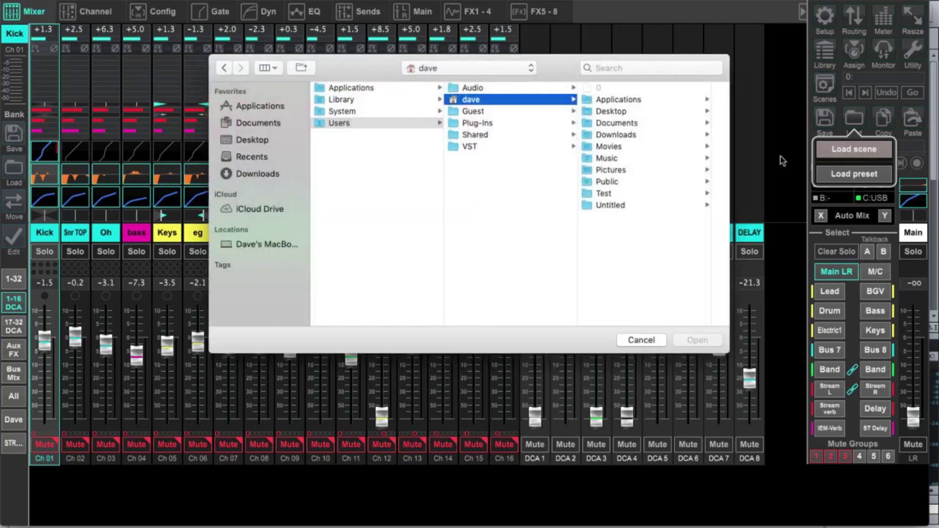
{"action": "left_click", "coordinate": [257, 138]}
{"action": "left_click", "coordinate": [352, 299]}
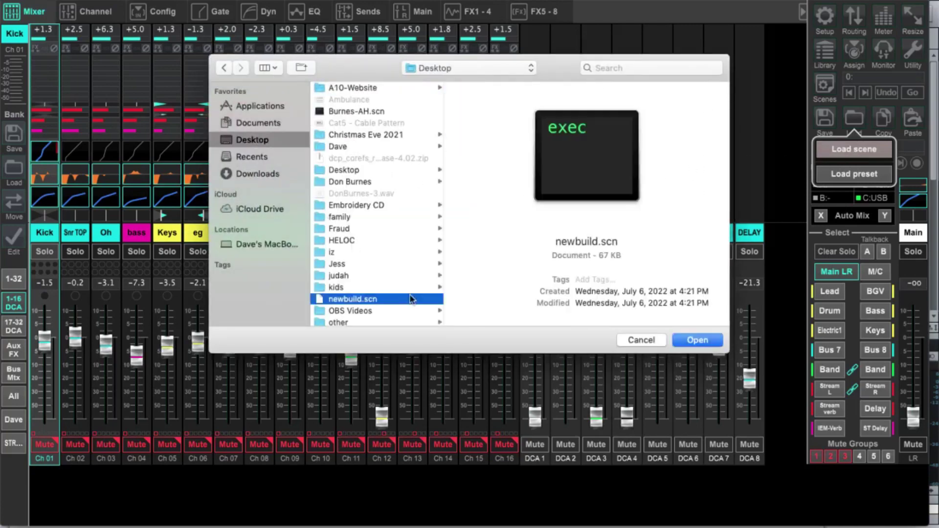
{"action": "left_click", "coordinate": [704, 342]}
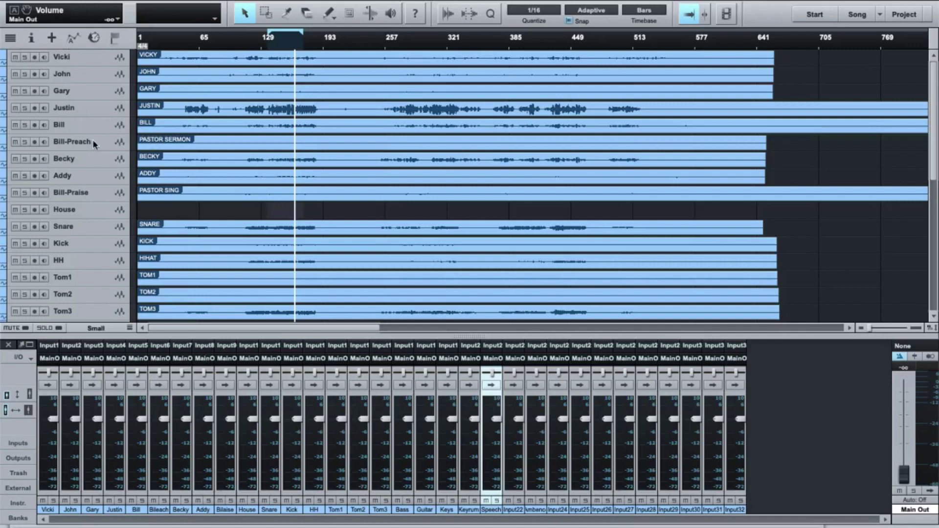
Scroll through the Studio One track list, then bring X32-Edit back to the front
{"action": "scroll", "coordinate": [203, 194], "scroll_direction": "down", "scroll_amount": 5}
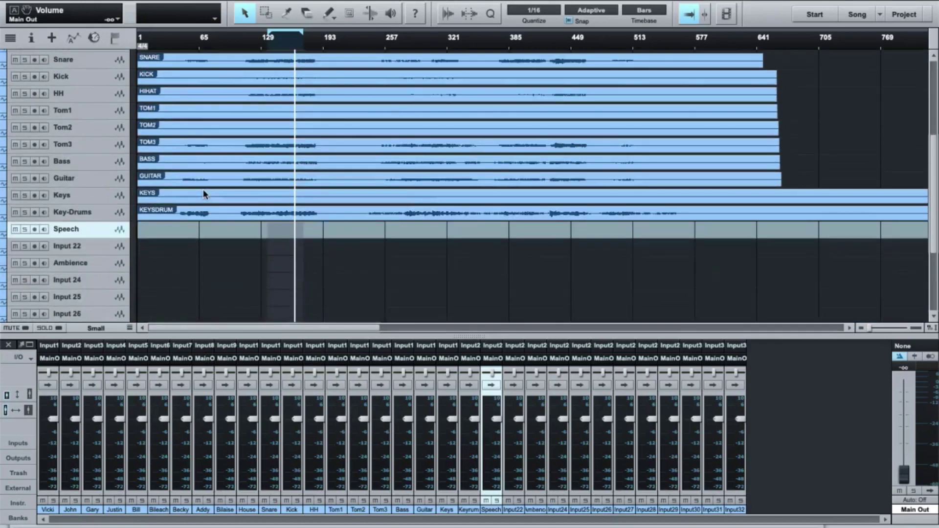
{"action": "scroll", "coordinate": [203, 195], "scroll_direction": "up", "scroll_amount": 5}
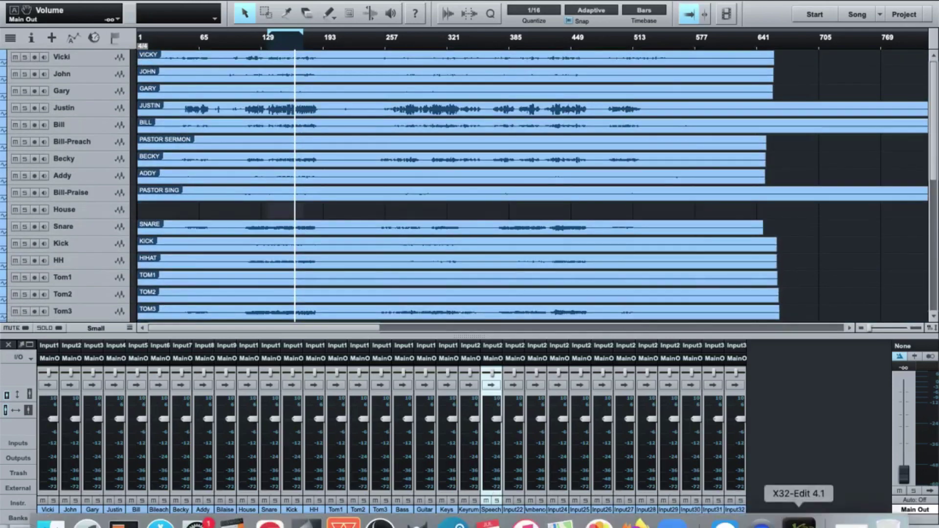
{"action": "left_click", "coordinate": [799, 524]}
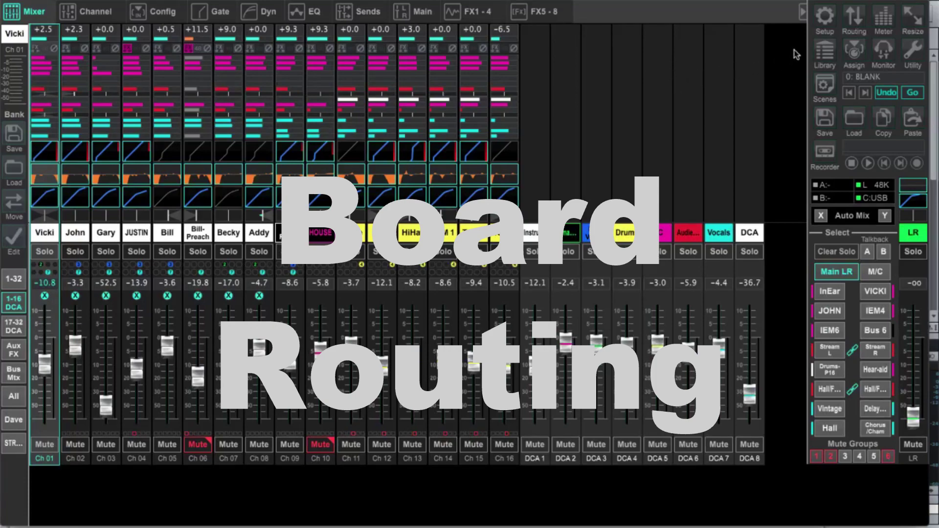
In Routing's Play mode, feed channels 9-16, 17-24 and 25-32 from Card 9-16, 17-24 and 25-32
{"action": "left_click", "coordinate": [851, 29]}
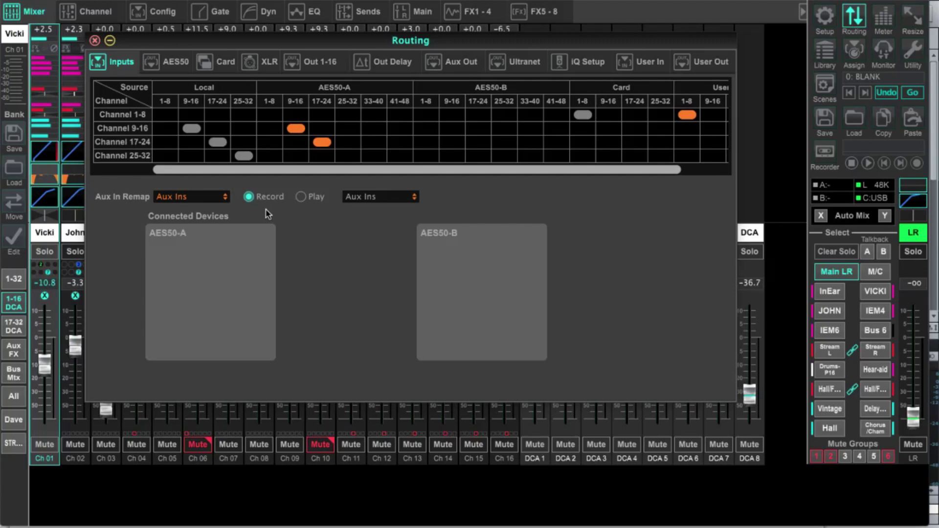
{"action": "left_click", "coordinate": [302, 198]}
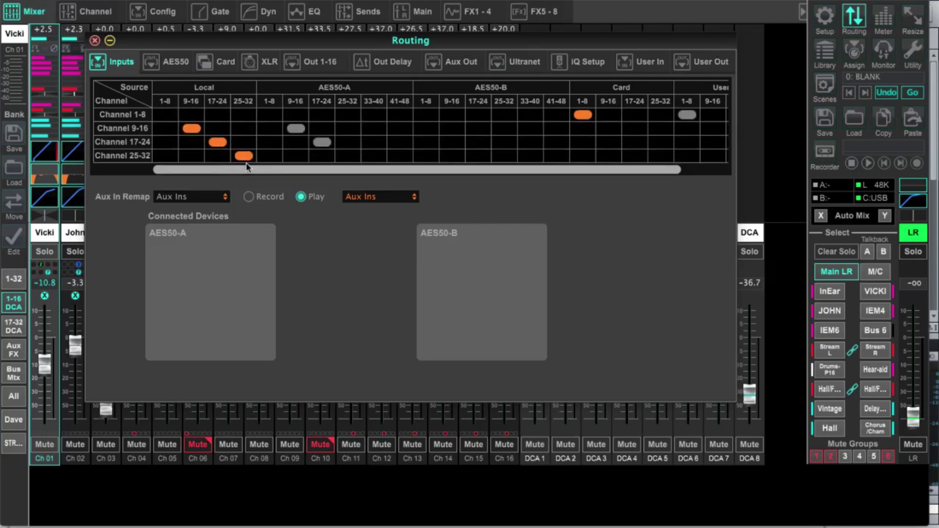
{"action": "left_click", "coordinate": [609, 130]}
{"action": "left_click", "coordinate": [634, 142]}
{"action": "left_click", "coordinate": [658, 157]}
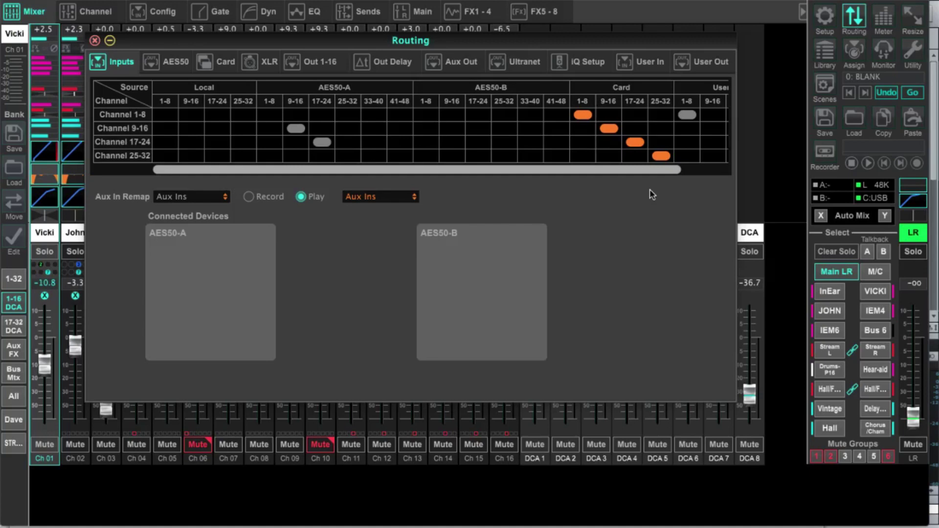
Close the Routing window and switch the mixer to the 17-32 channel bank
{"action": "left_click", "coordinate": [95, 41]}
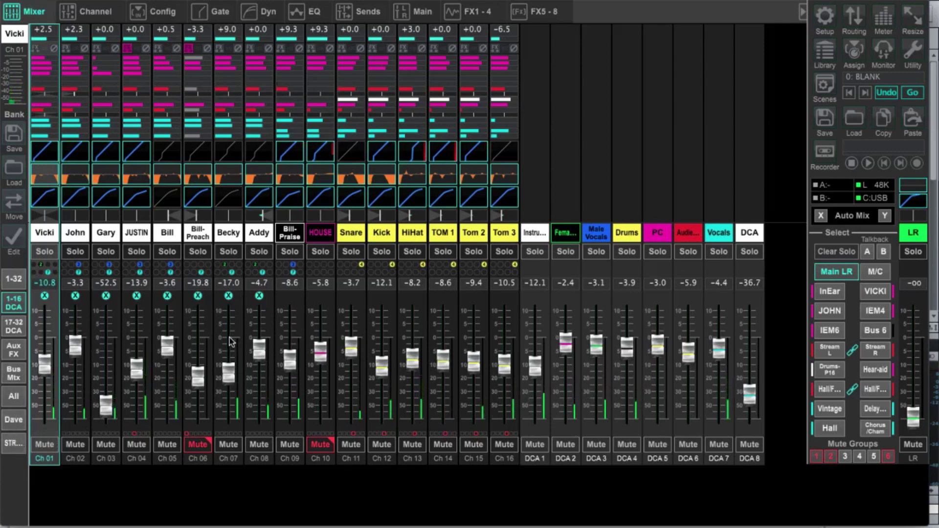
{"action": "left_click", "coordinate": [13, 326]}
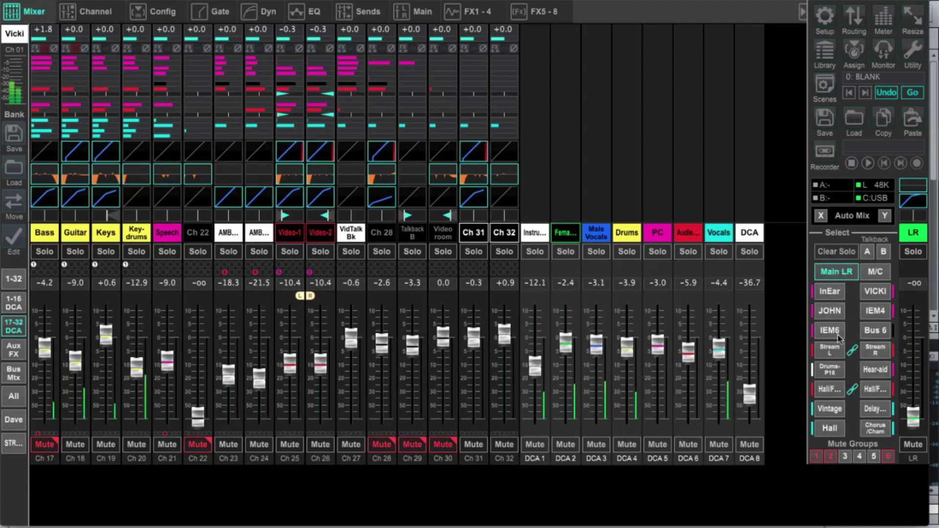
Select the Stream L mix and switch to the STR custom channel bank
{"action": "left_click", "coordinate": [830, 352]}
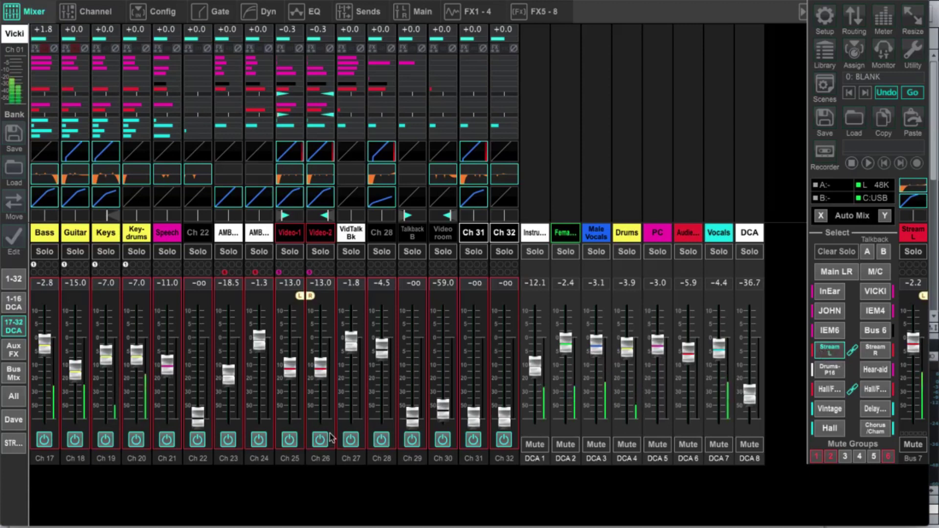
{"action": "left_click", "coordinate": [13, 444]}
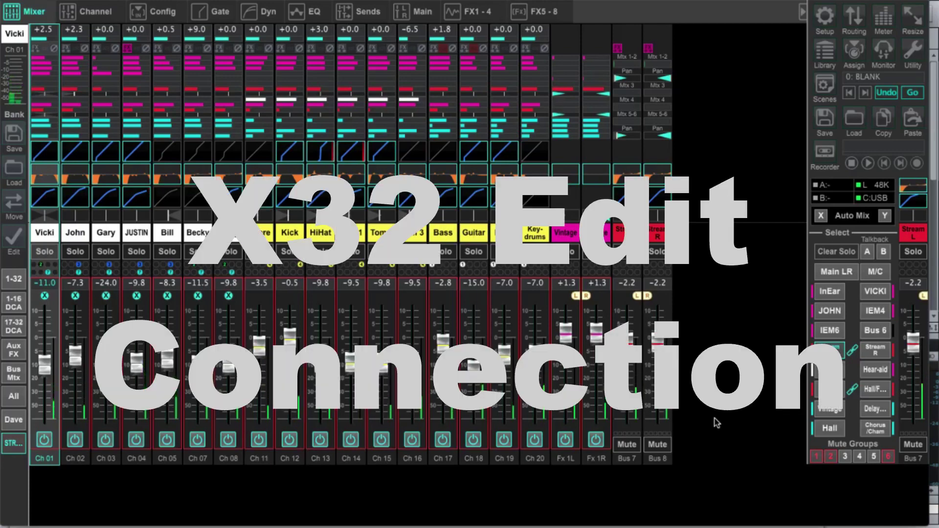
Open X32-Edit's Setup window on the Connection page listing the X32 console
{"action": "left_click", "coordinate": [825, 18]}
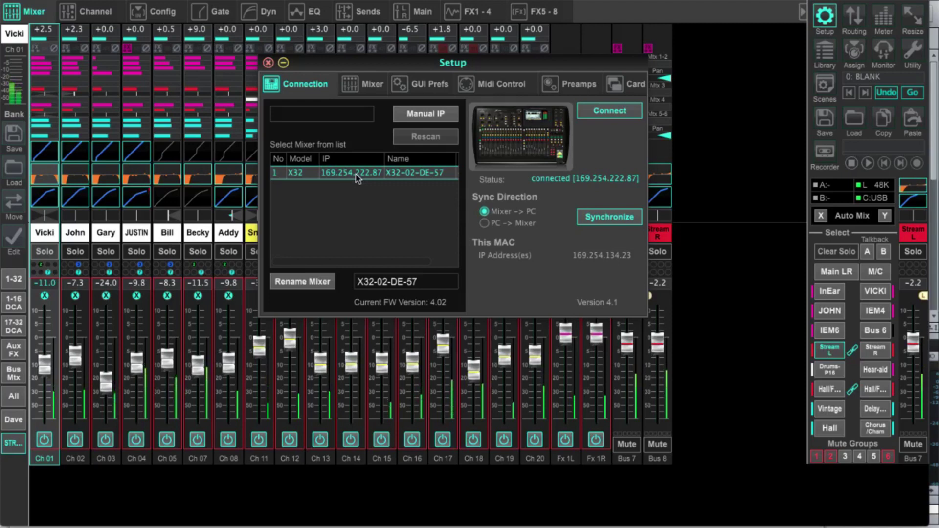
Connect to the listed X32 and synchronize Mixer -> PC to pull its settings
{"action": "left_click", "coordinate": [611, 115]}
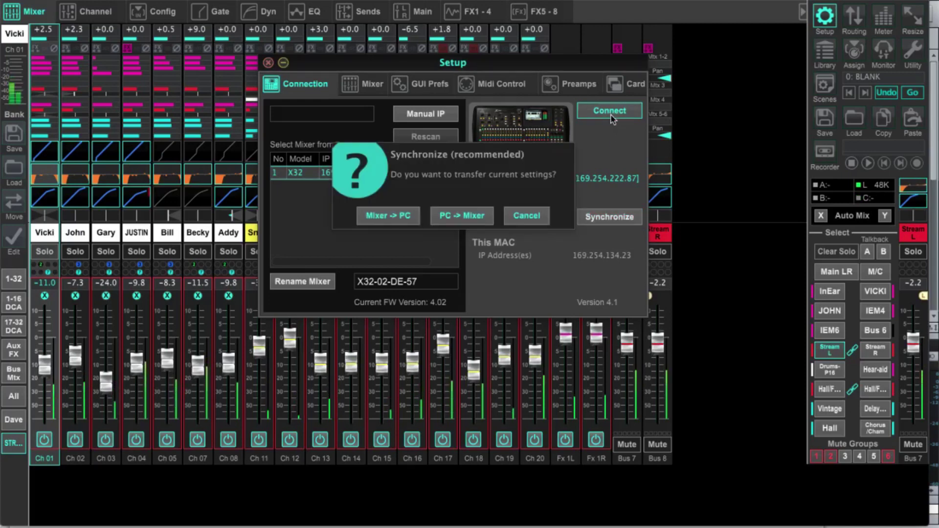
{"action": "left_click", "coordinate": [388, 215]}
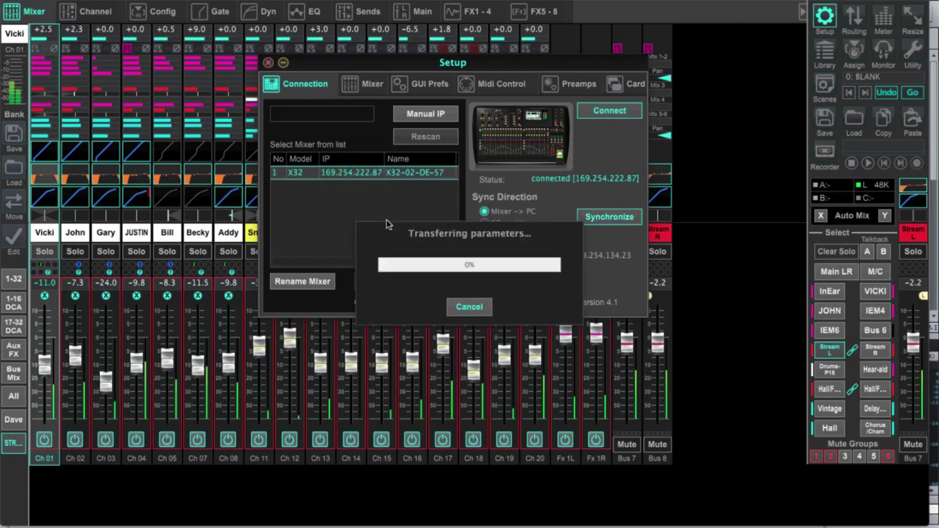